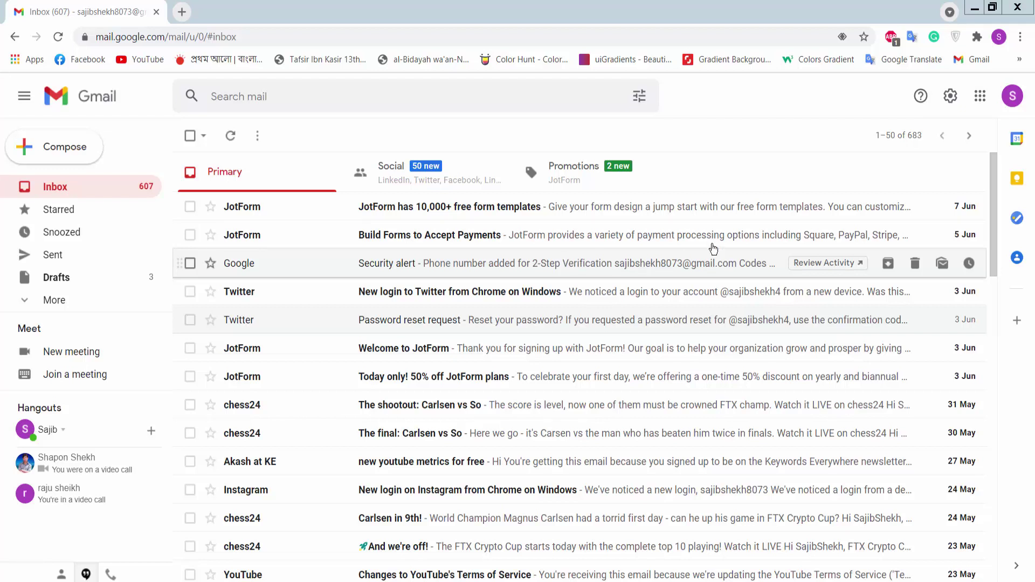
# Show the Google apps panel in Gmail and scroll down until Forms appears
pyautogui.click(979, 97)
pyautogui.scroll(-5, 928, 269)
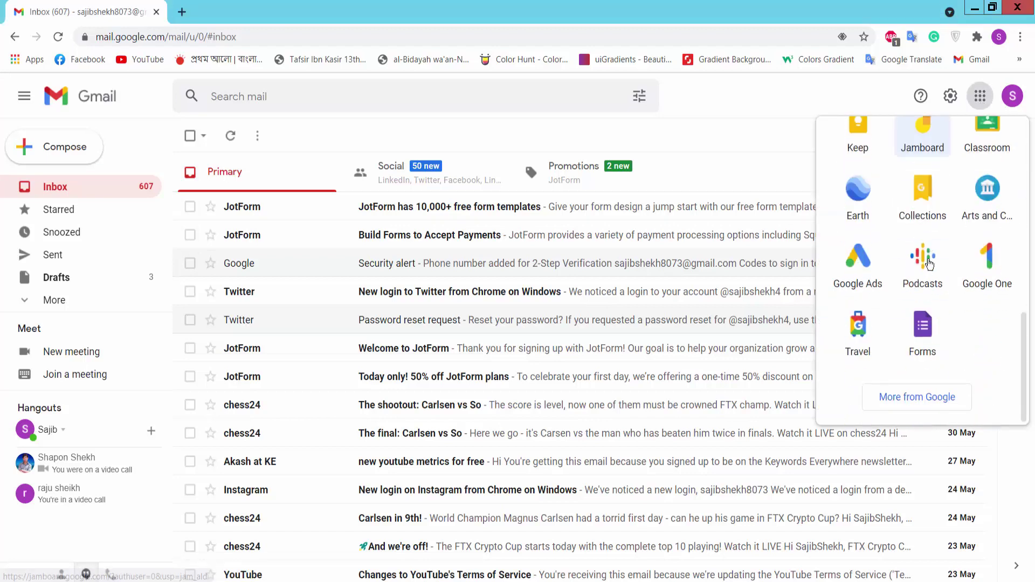
# Launch Google Forms from the apps panel and create a Blank form
pyautogui.click(923, 331)
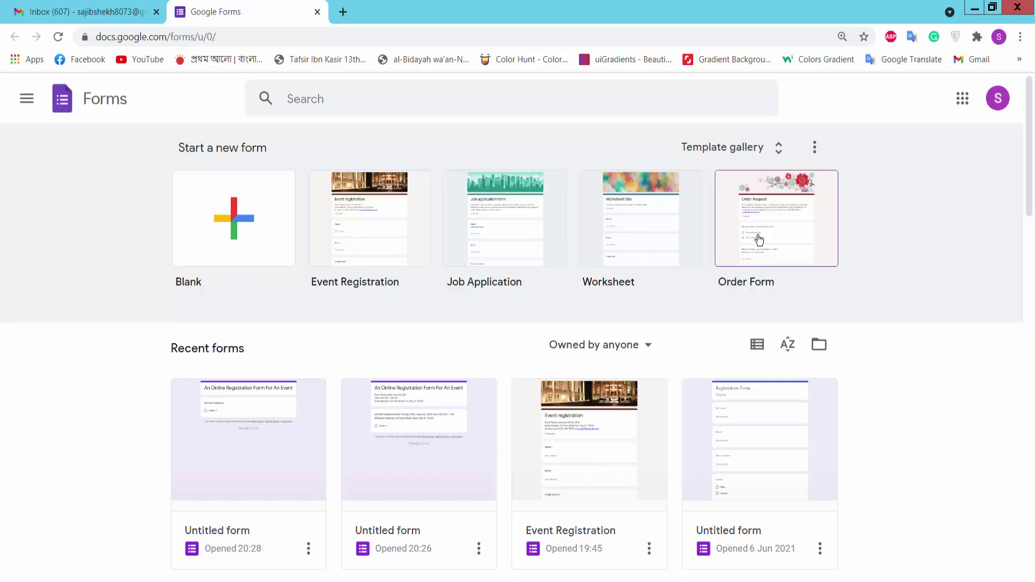
pyautogui.click(234, 235)
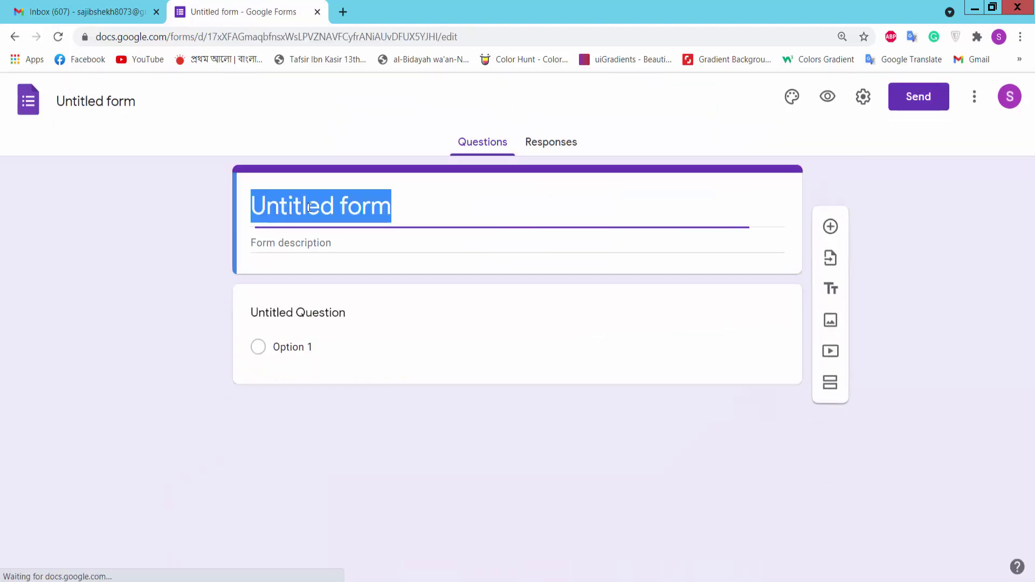
# Replace 'Untitled form' with the title 'An Online Registration Form For An Event' copied from the notes
pyautogui.click(301, 244)
pyautogui.tripleClick(379, 200)
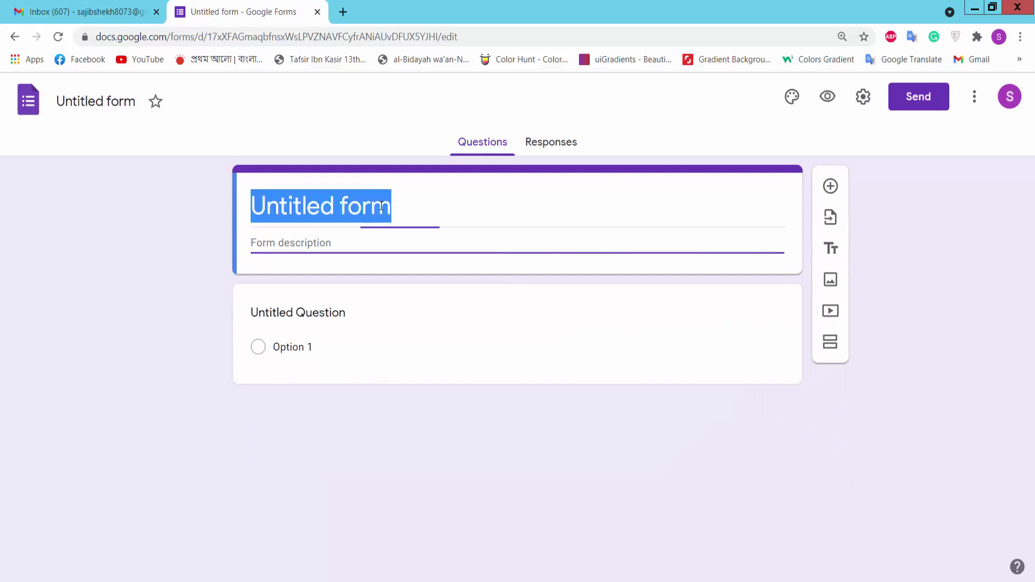
pyautogui.hotkey('alt', 'Tab')
pyautogui.moveTo(945, 123); pyautogui.dragTo(715, 116)
pyautogui.hotkey('ctrl', 'c')
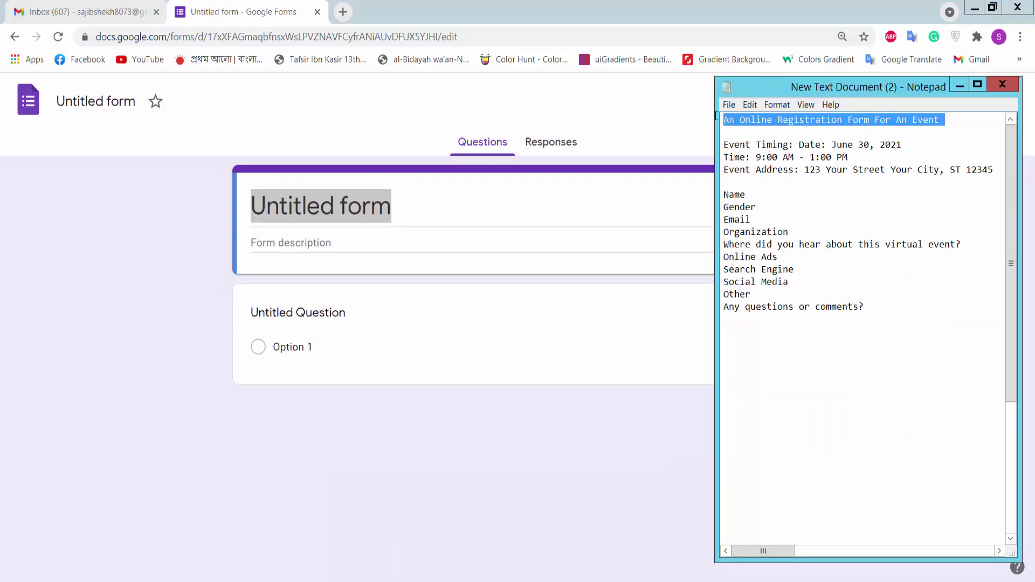
pyautogui.moveTo(440, 200); pyautogui.dragTo(235, 208)
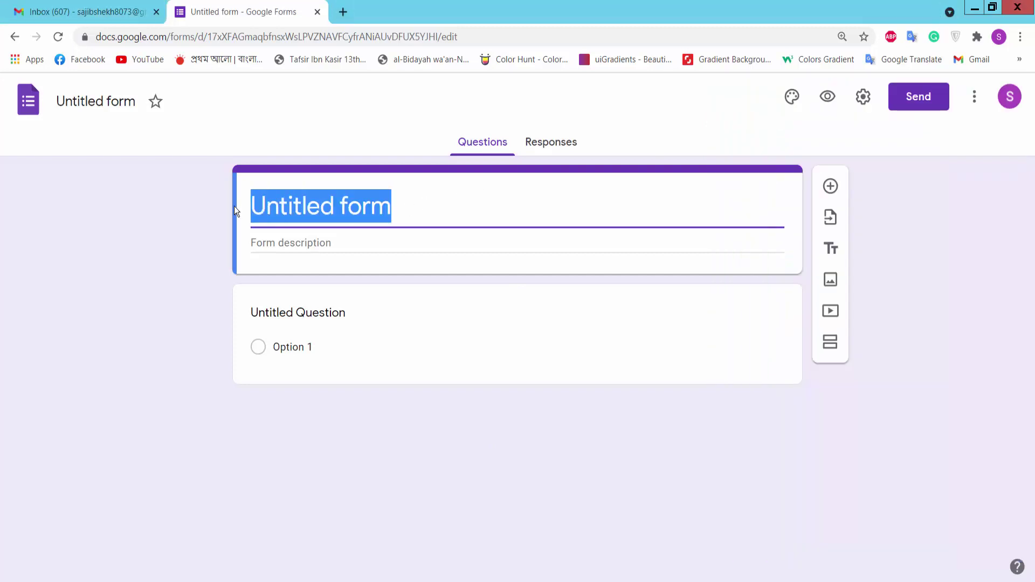
pyautogui.hotkey('ctrl', 'v')
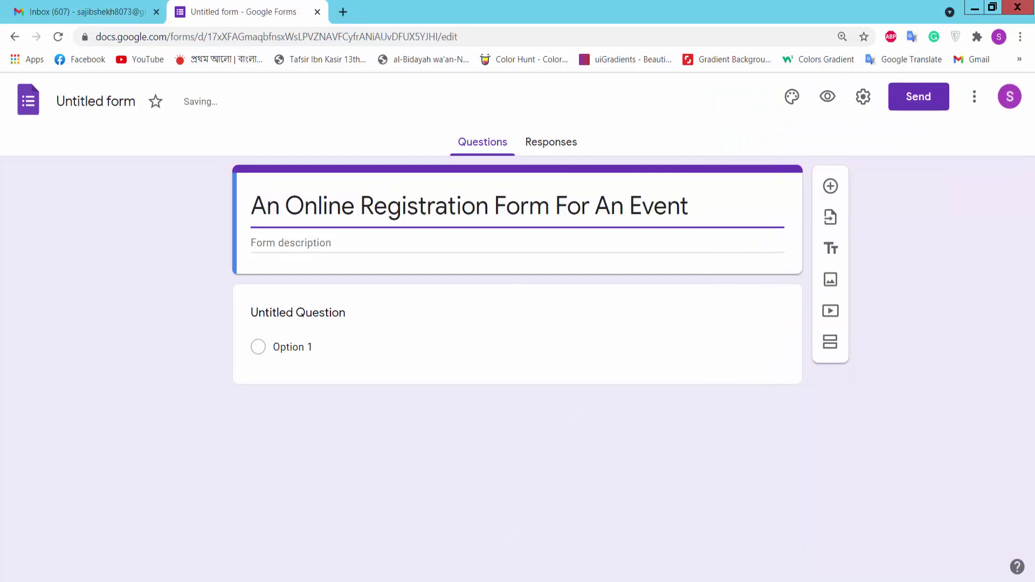
# Paste the three event lines with date, time and address as the form description
pyautogui.hotkey('alt', 'Tab')
pyautogui.moveTo(899, 190); pyautogui.dragTo(832, 145)
pyautogui.click(799, 183)
pyautogui.moveTo(724, 143); pyautogui.dragTo(1003, 170)
pyautogui.hotkey('ctrl', 'c')
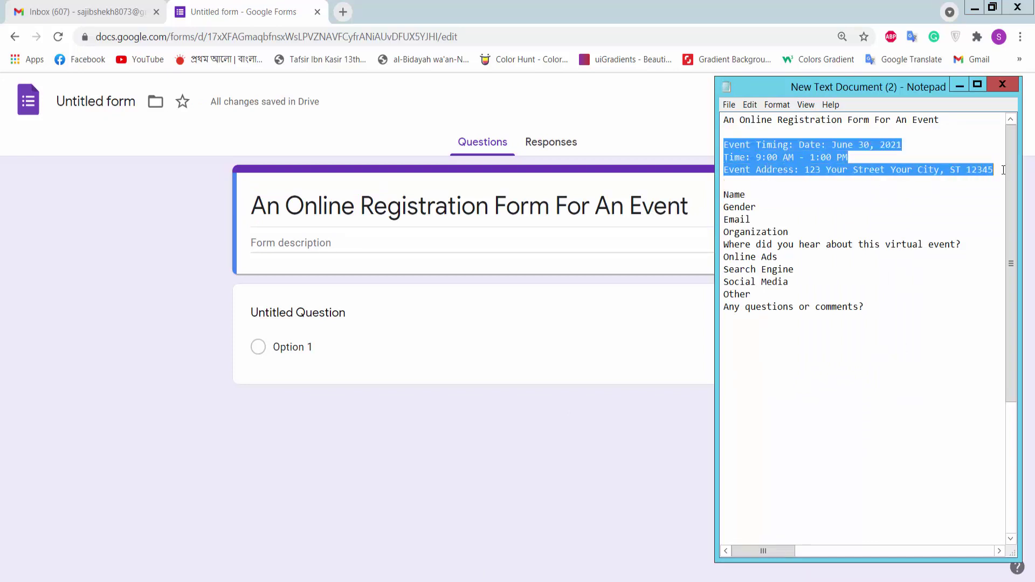
pyautogui.click(279, 247)
pyautogui.hotkey('ctrl', 'v')
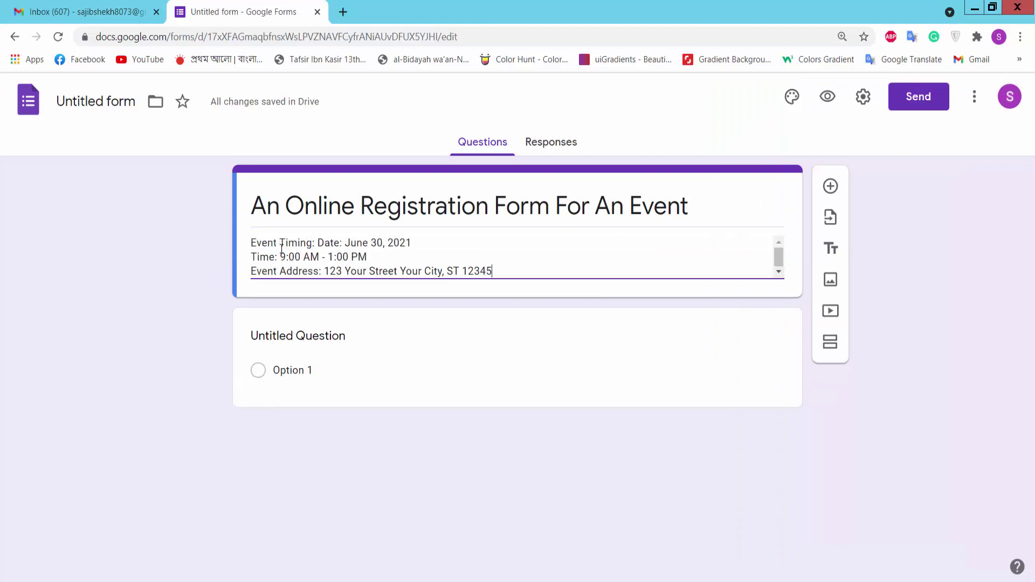
# Retitle the first question 'Name', switch it to Short answer, and mark it required
pyautogui.click(298, 336)
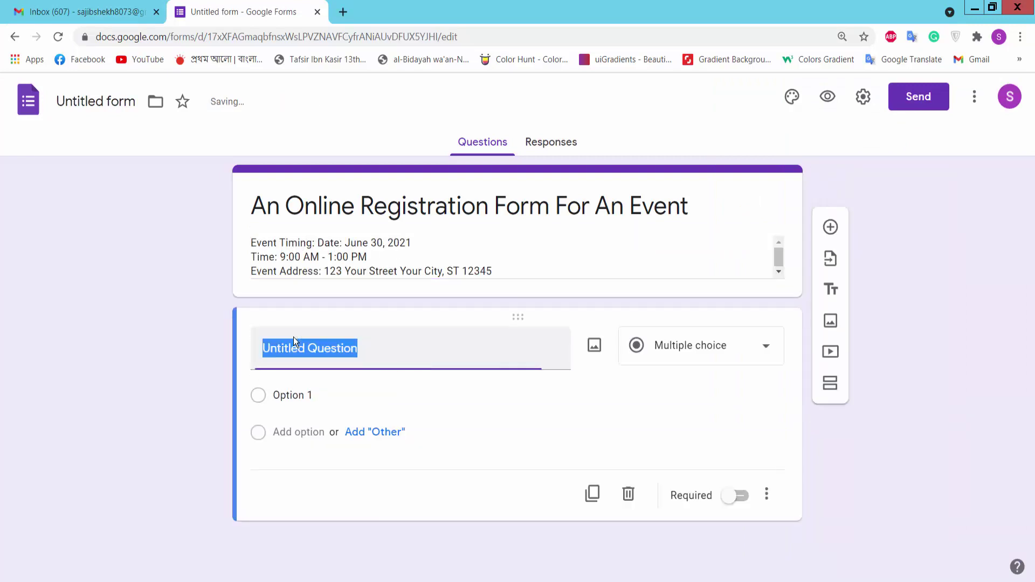
pyautogui.hotkey('alt', 'Tab')
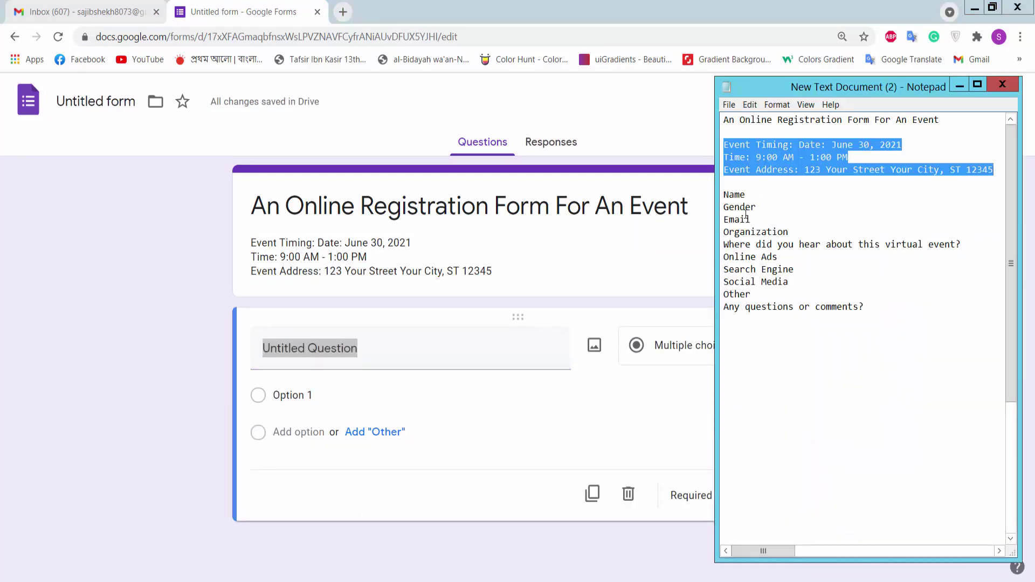
pyautogui.moveTo(745, 195); pyautogui.dragTo(715, 195)
pyautogui.hotkey('ctrl', 'c')
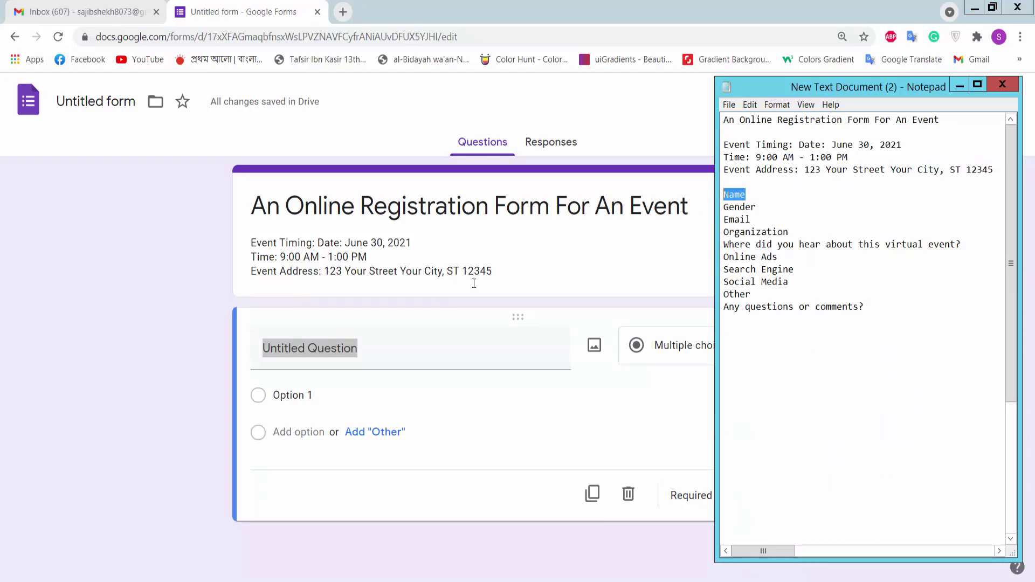
pyautogui.hotkey('alt', 'Tab')
pyautogui.moveTo(393, 349); pyautogui.dragTo(236, 351)
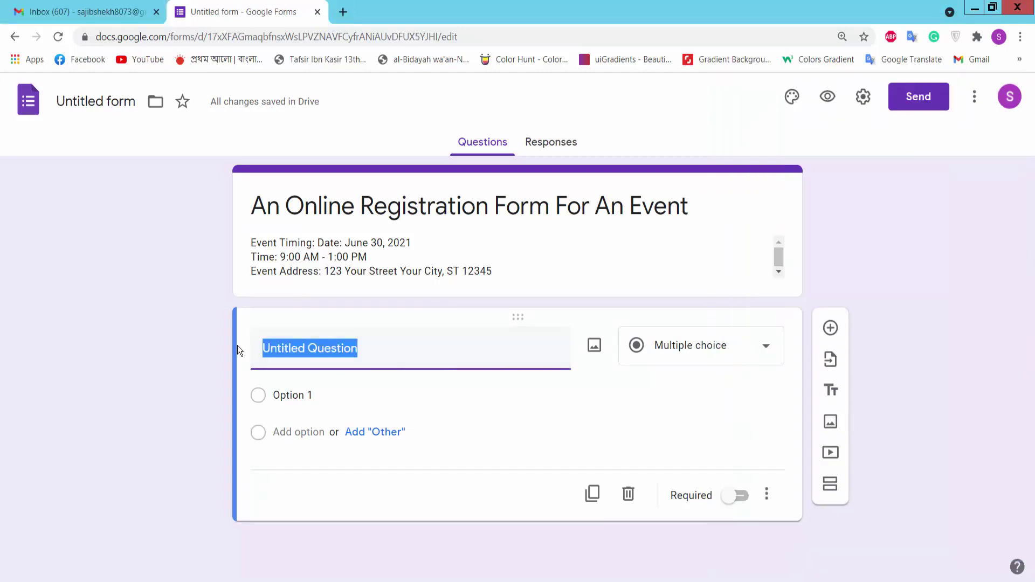
pyautogui.hotkey('ctrl', 'v')
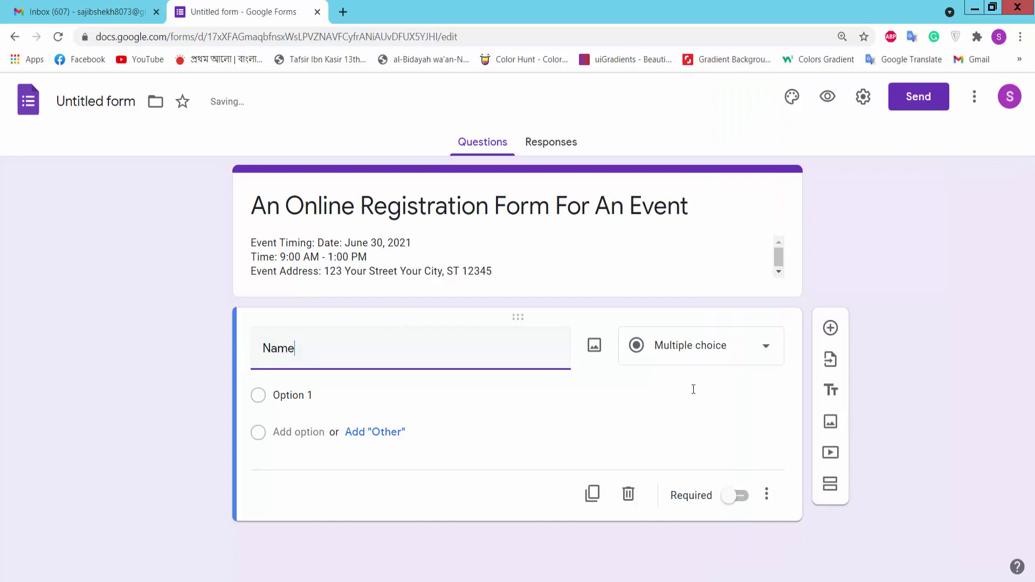
pyautogui.click(762, 345)
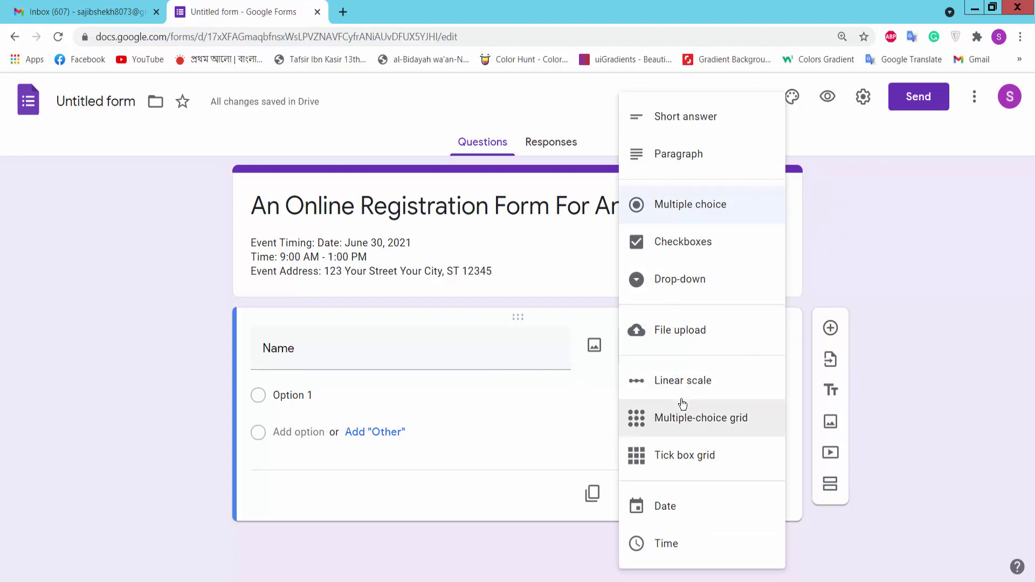
pyautogui.click(678, 132)
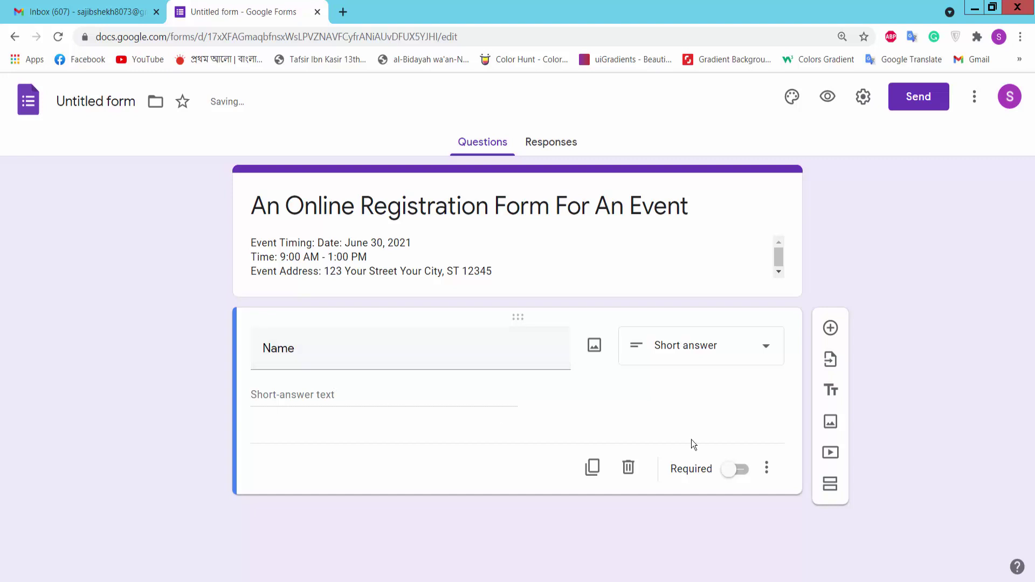
pyautogui.click(743, 473)
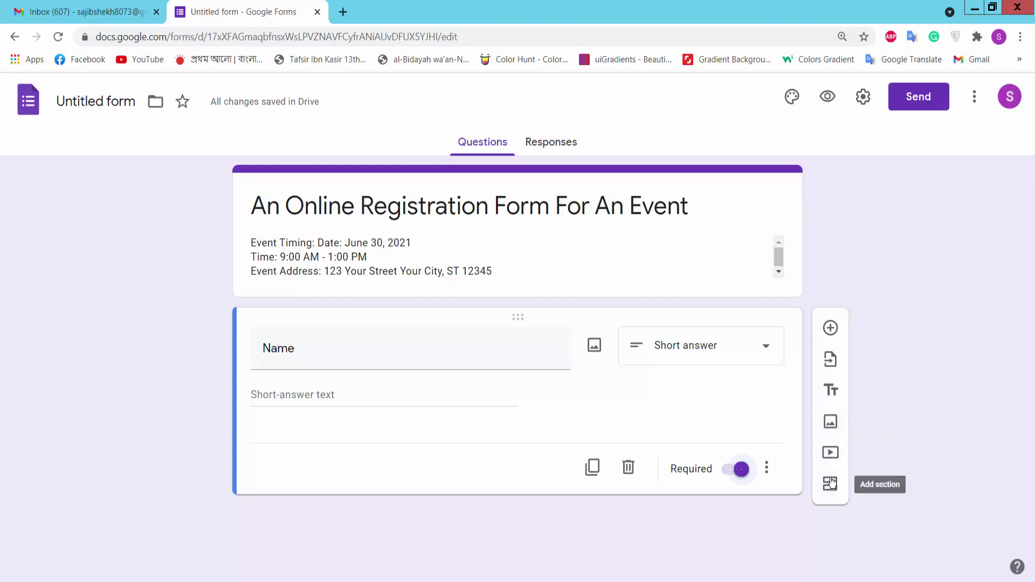
# Add a Checkboxes question titled 'Gender' below Name
pyautogui.click(830, 329)
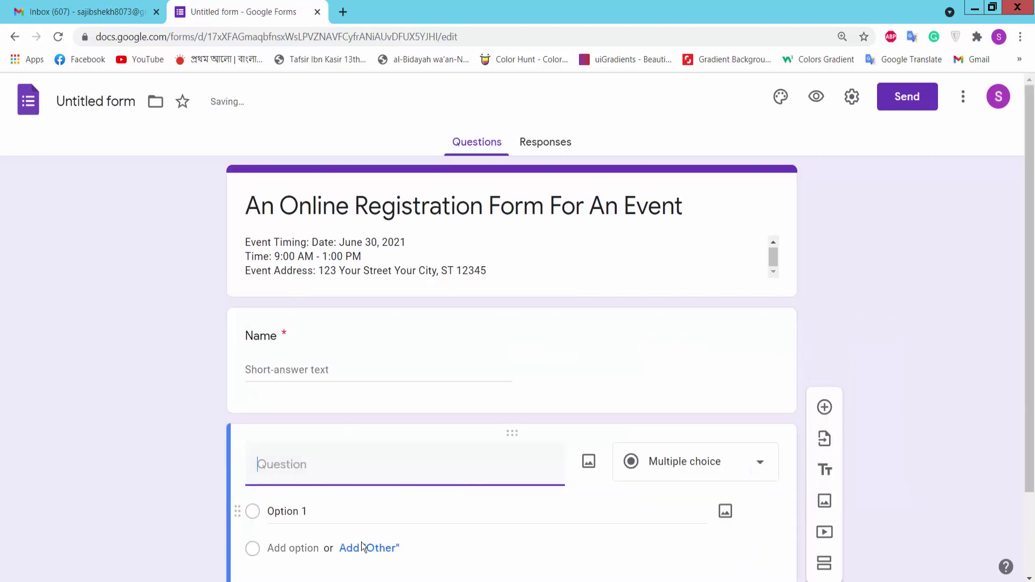
pyautogui.hotkey('alt', 'Tab')
pyautogui.moveTo(756, 207); pyautogui.dragTo(713, 207)
pyautogui.hotkey('ctrl', 'c')
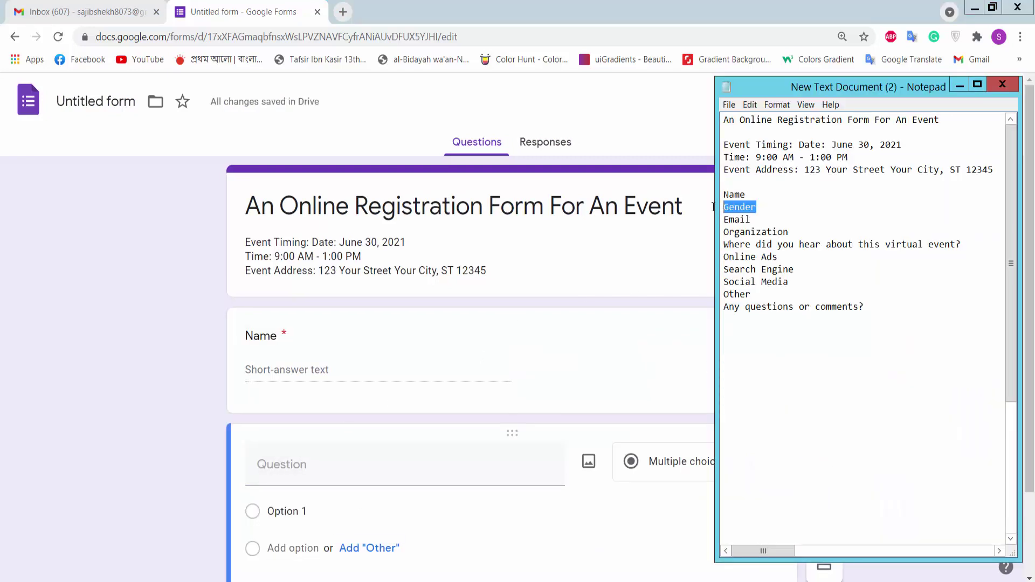
pyautogui.click(320, 475)
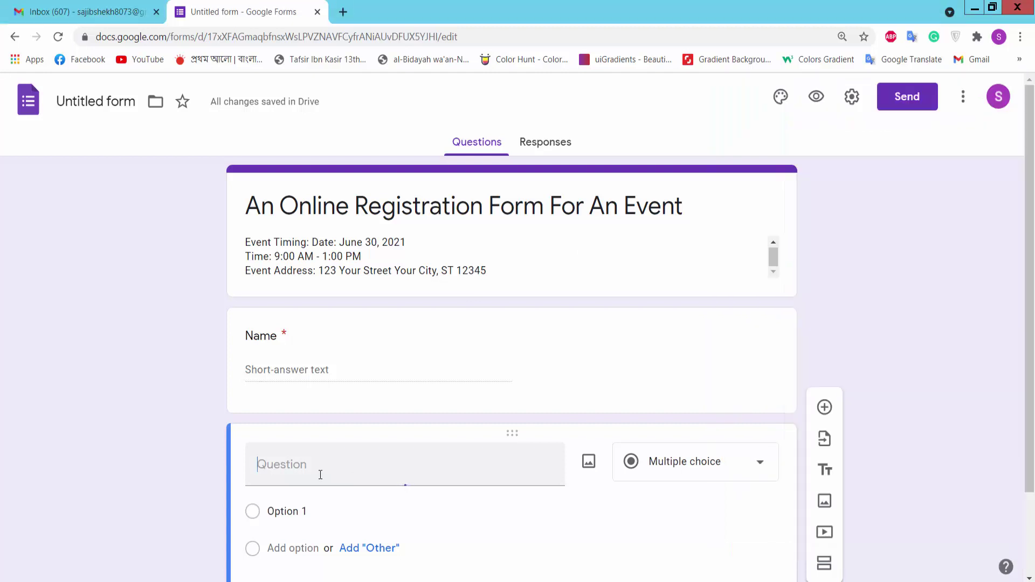
pyautogui.hotkey('ctrl', 'v')
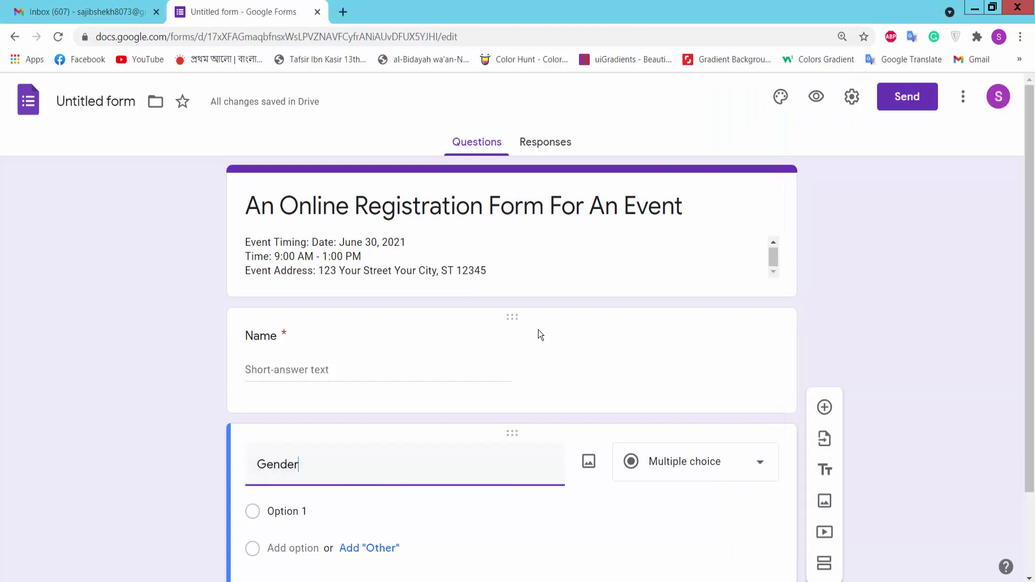
pyautogui.click(722, 365)
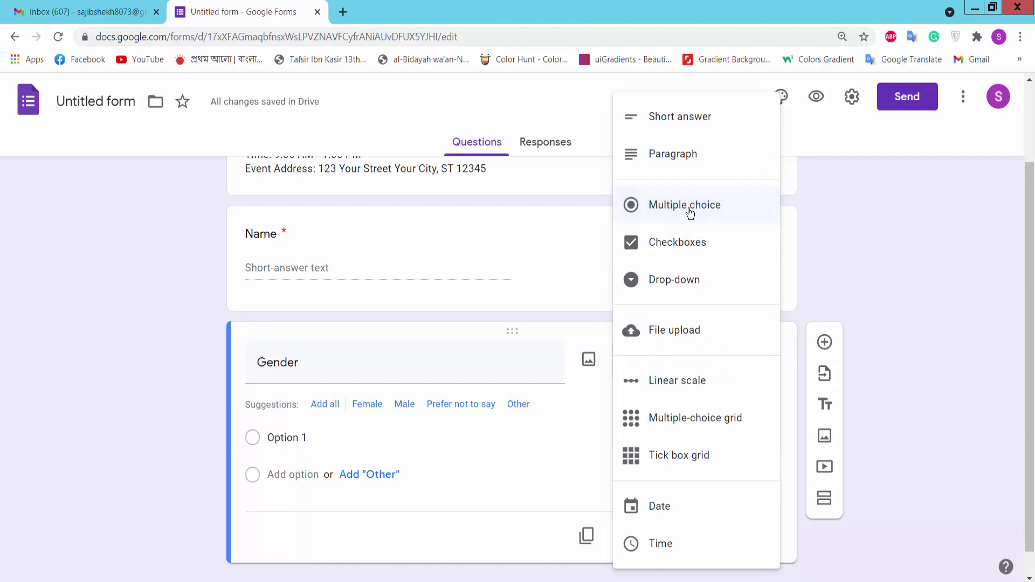
pyautogui.click(682, 248)
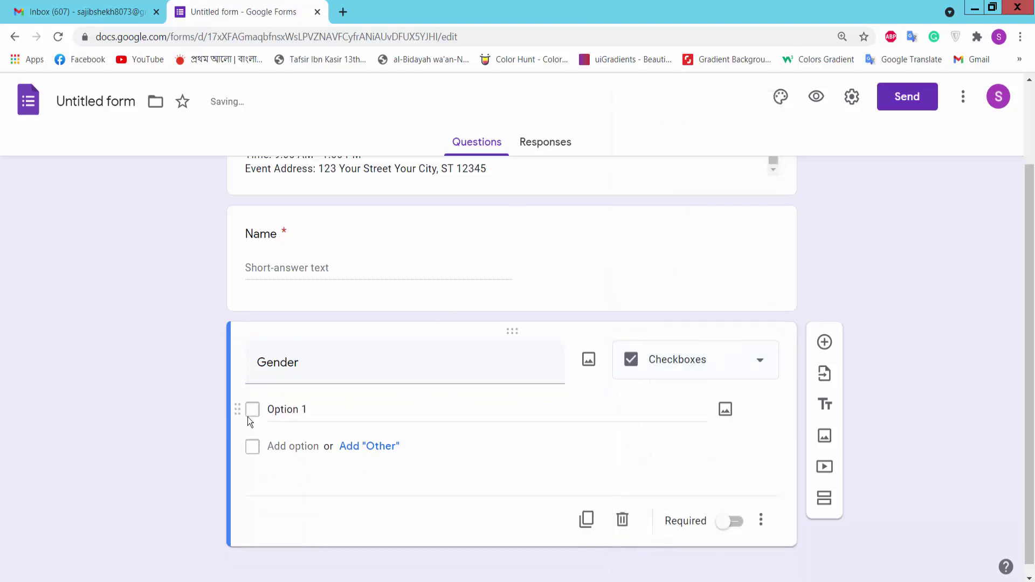
# Give Gender the options Male and Female and mark it required
pyautogui.click(291, 408)
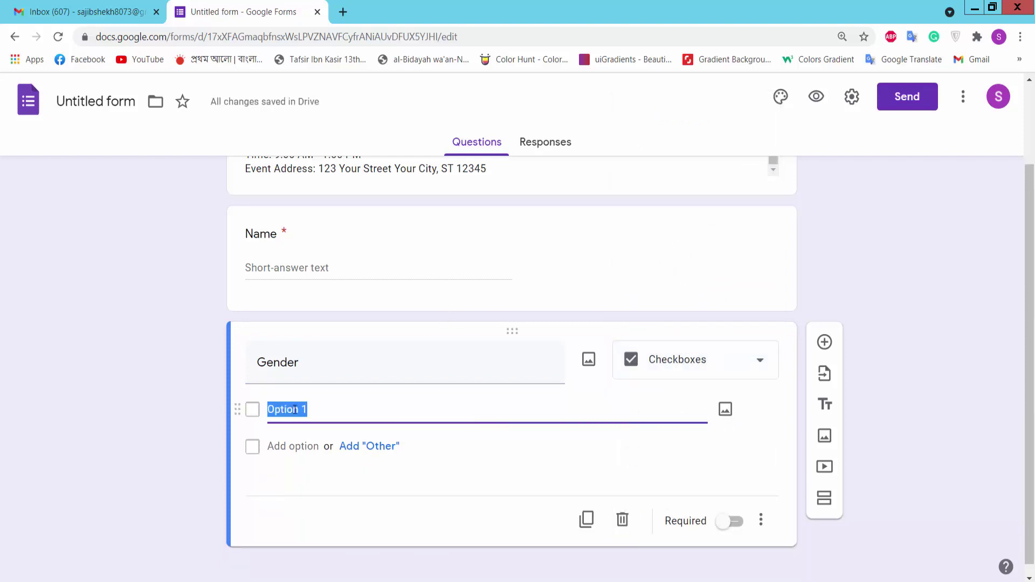
pyautogui.write('Male')
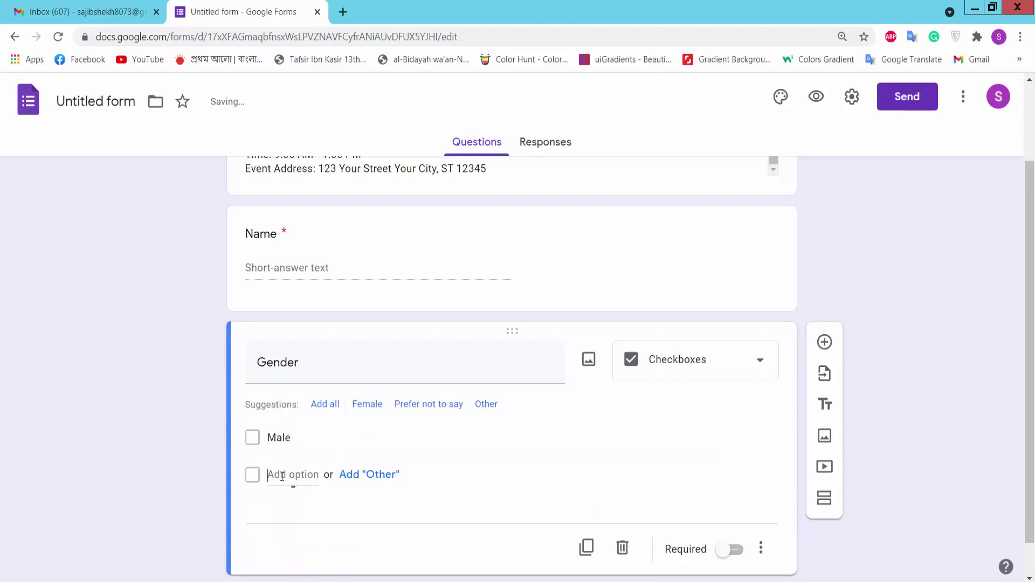
pyautogui.click(281, 475)
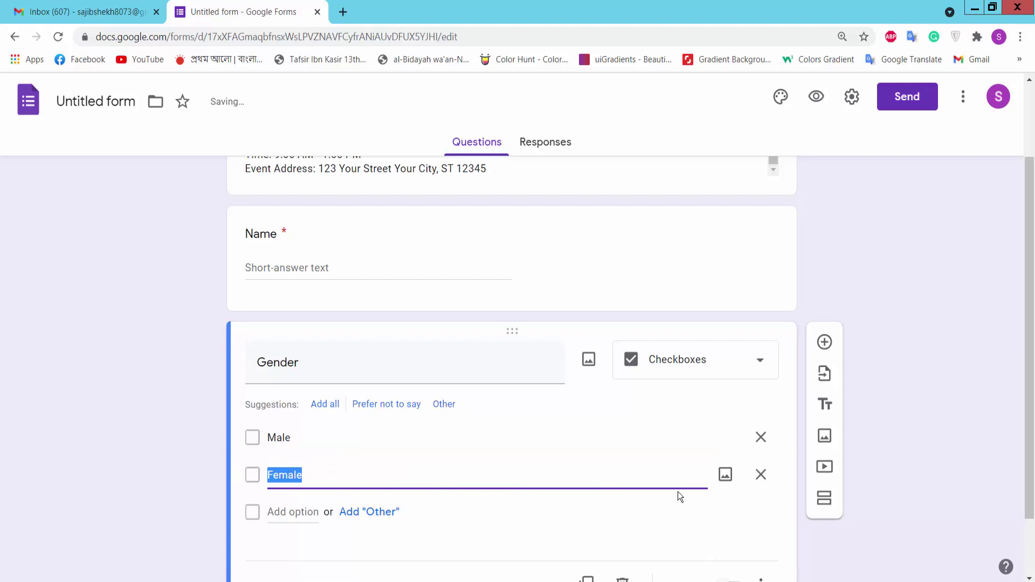
pyautogui.scroll(-1, 677, 496)
pyautogui.click(732, 512)
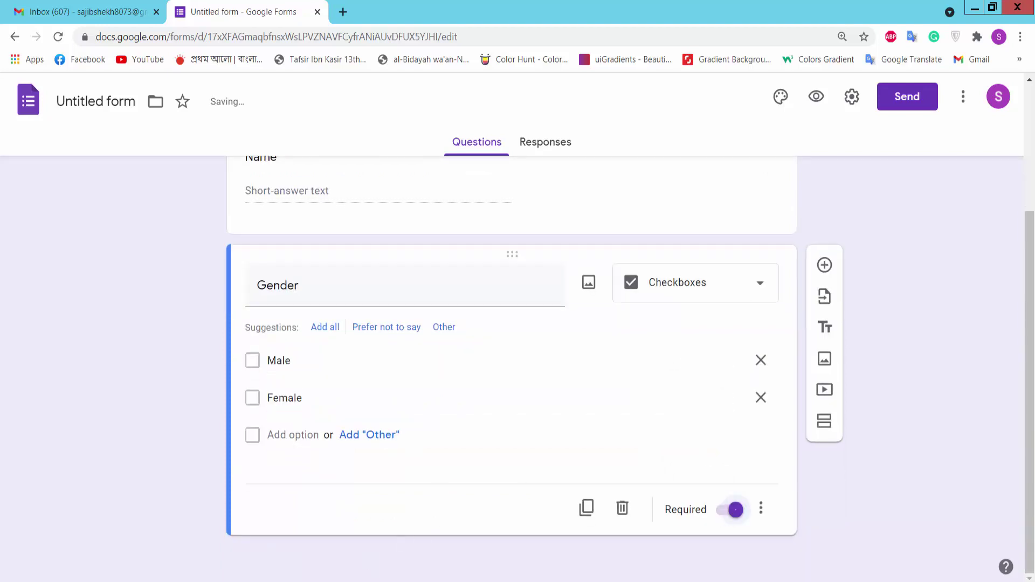
# Copy the Email line from the notes and add a new blank question below Gender
pyautogui.hotkey('alt', 'Tab')
pyautogui.moveTo(767, 219); pyautogui.dragTo(714, 222)
pyautogui.hotkey('ctrl', 'c')
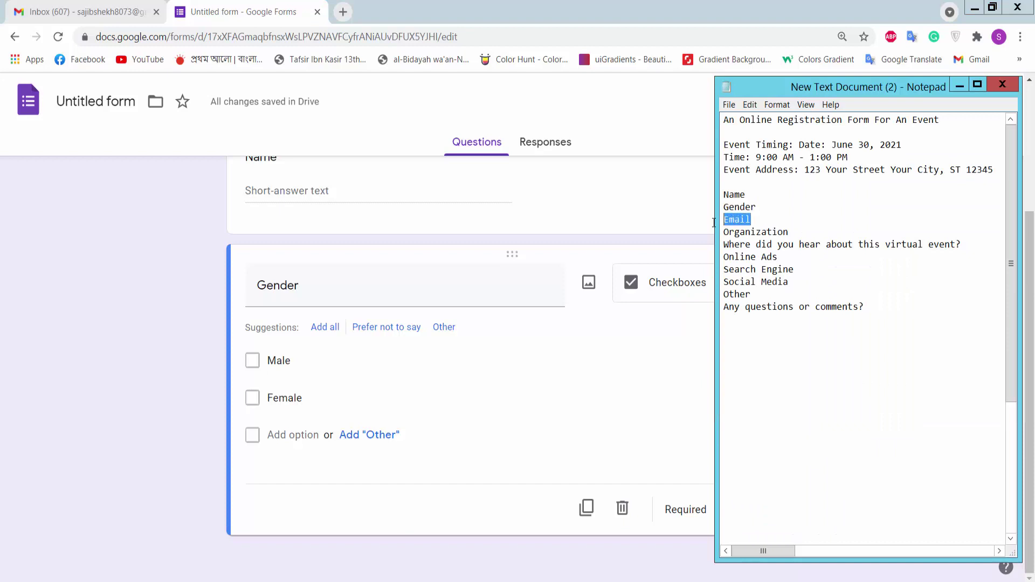
pyautogui.hotkey('alt', 'Tab')
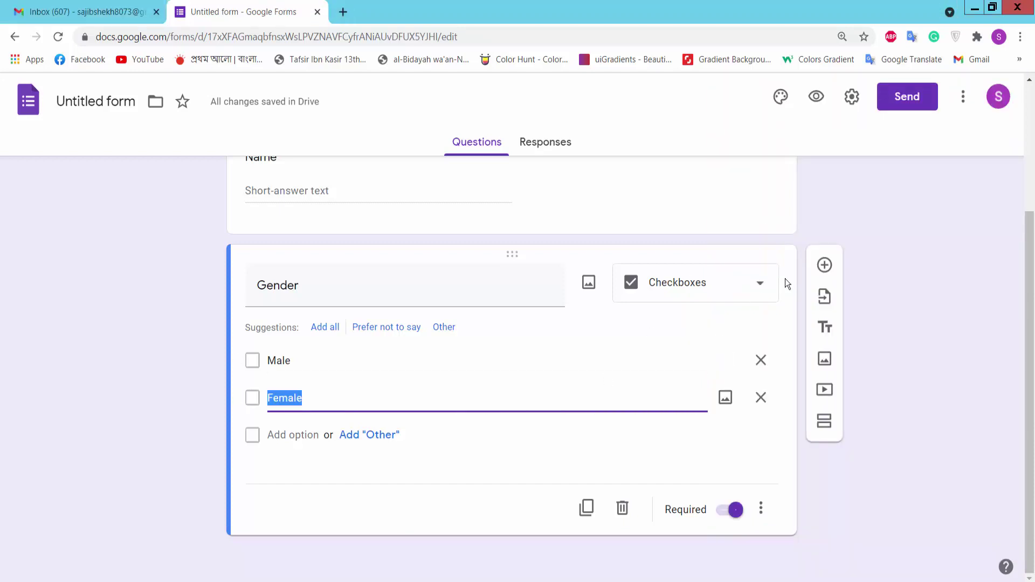
pyautogui.click(825, 266)
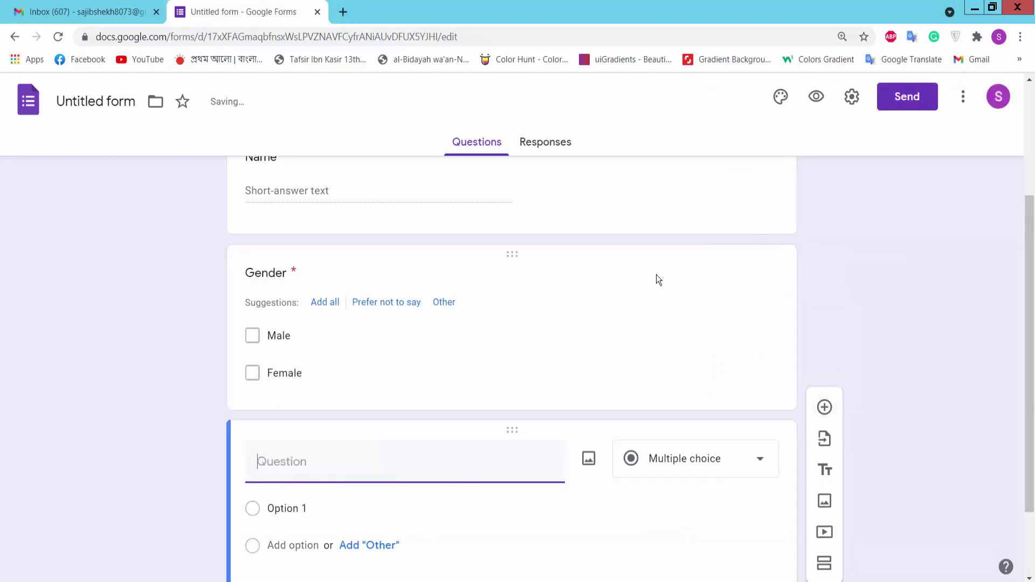
# Title the new question 'Email', keep it Short answer, and make it required
pyautogui.hotkey('ctrl', 'v')
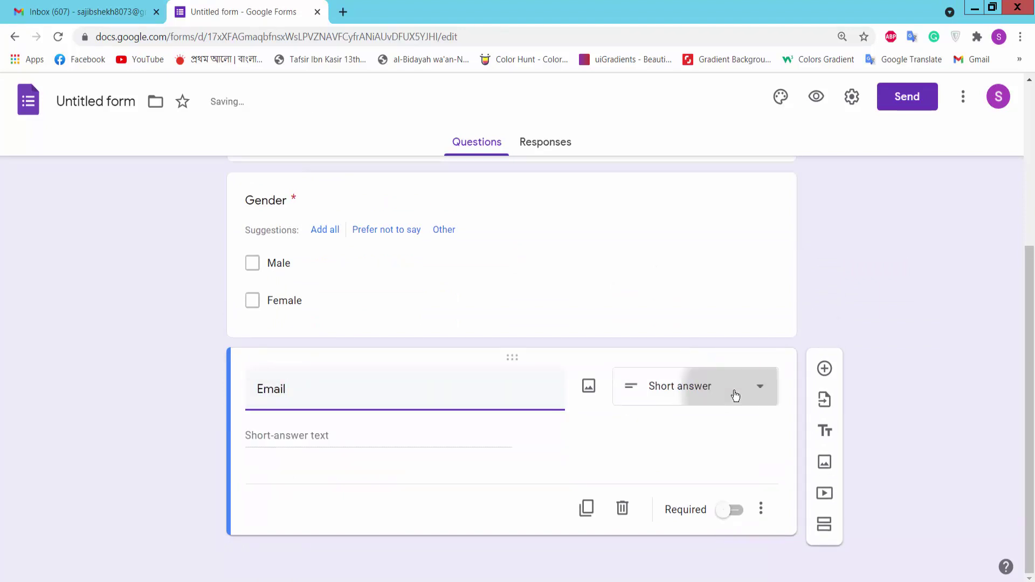
pyautogui.click(732, 393)
pyautogui.click(675, 123)
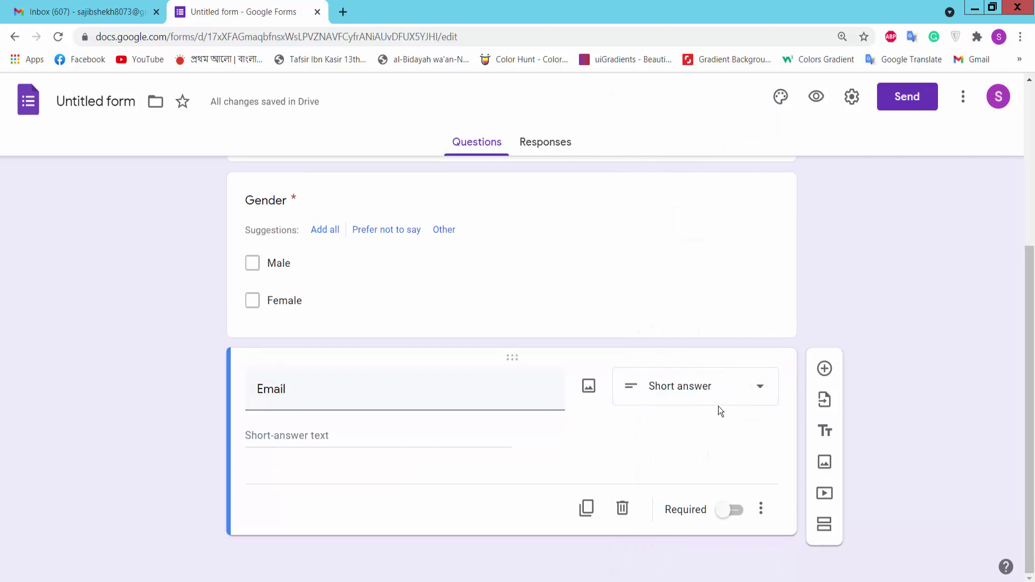
pyautogui.click(730, 511)
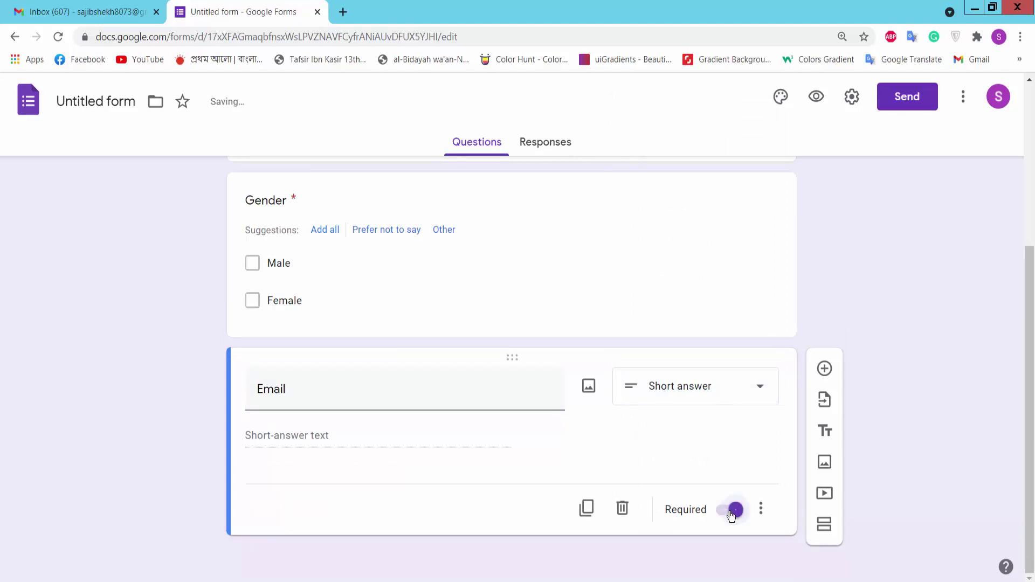
# Add a required Paragraph question titled 'Organization' below Email
pyautogui.click(824, 370)
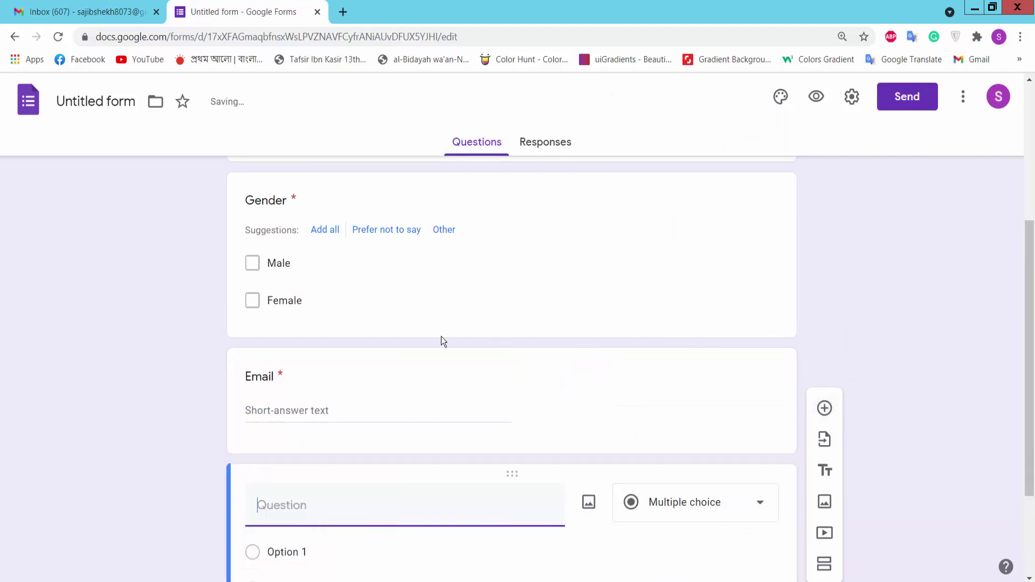
pyautogui.hotkey('alt', 'Tab')
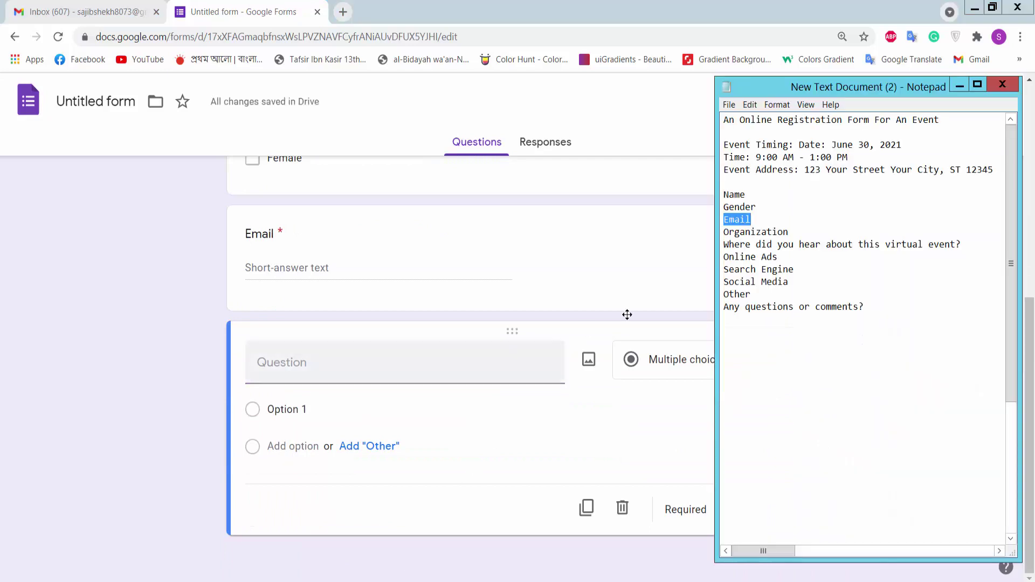
pyautogui.moveTo(793, 232); pyautogui.dragTo(691, 238)
pyautogui.hotkey('ctrl', 'c')
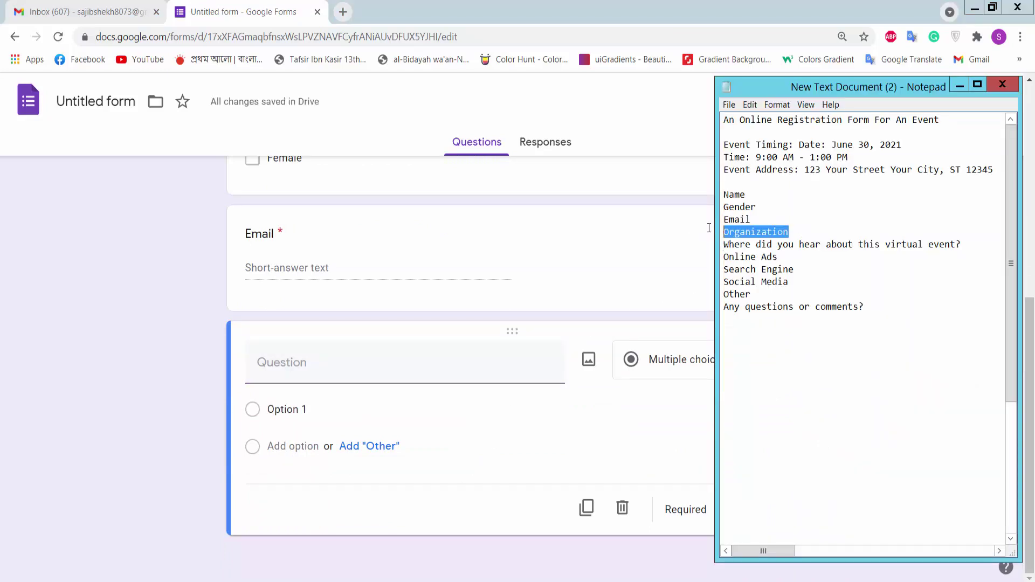
pyautogui.click(281, 372)
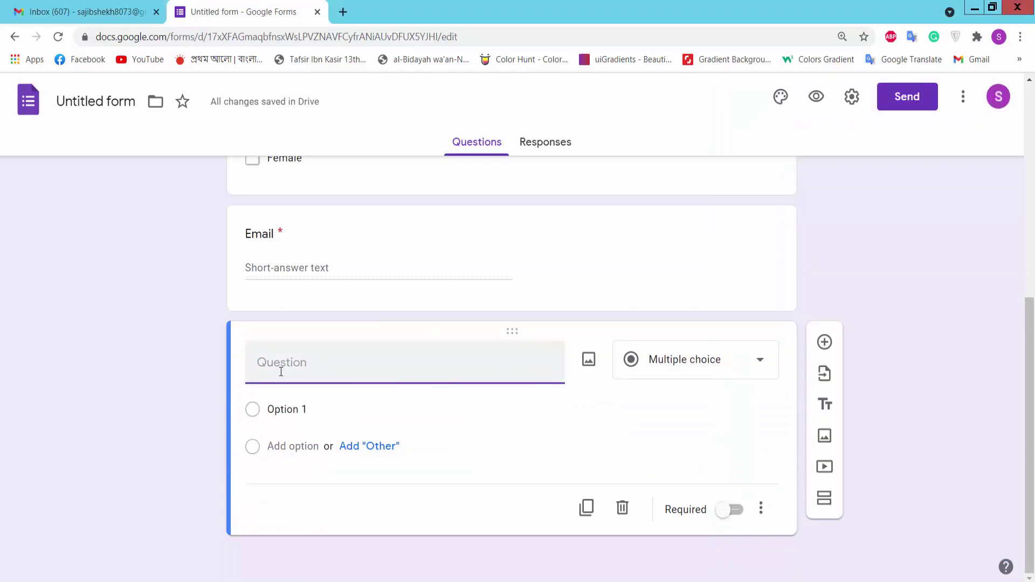
pyautogui.hotkey('ctrl', 'v')
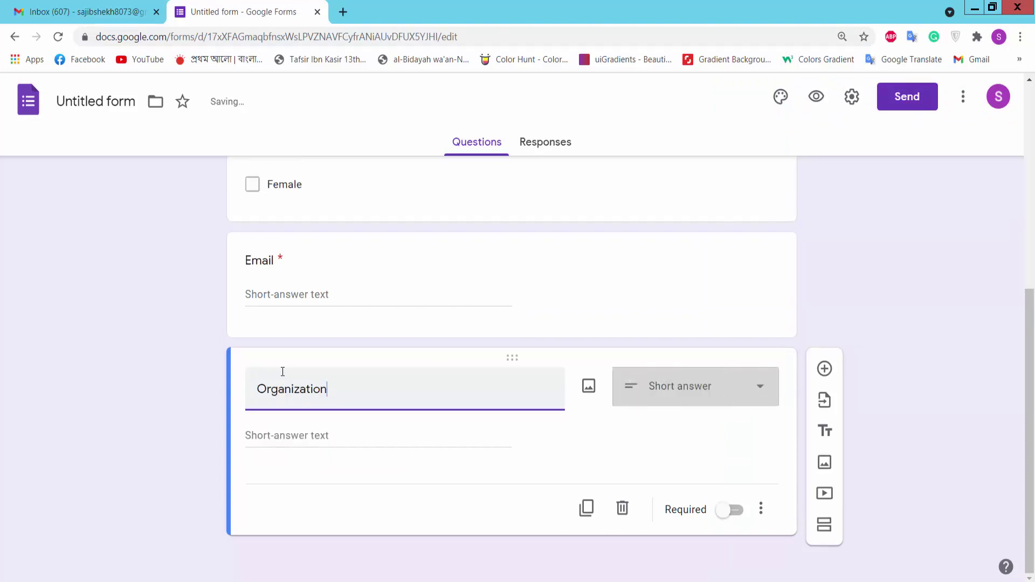
pyautogui.click(647, 386)
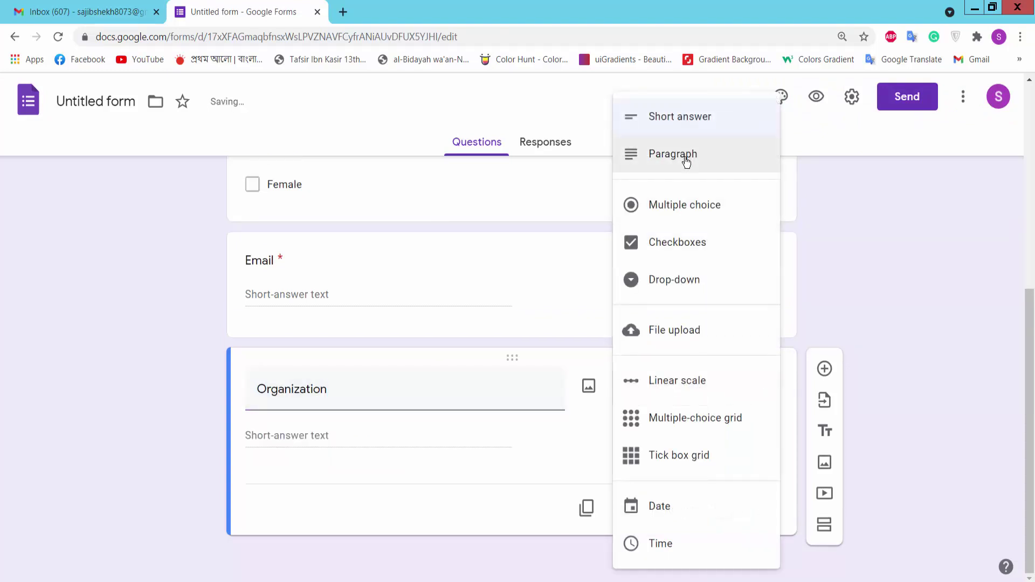
pyautogui.click(683, 159)
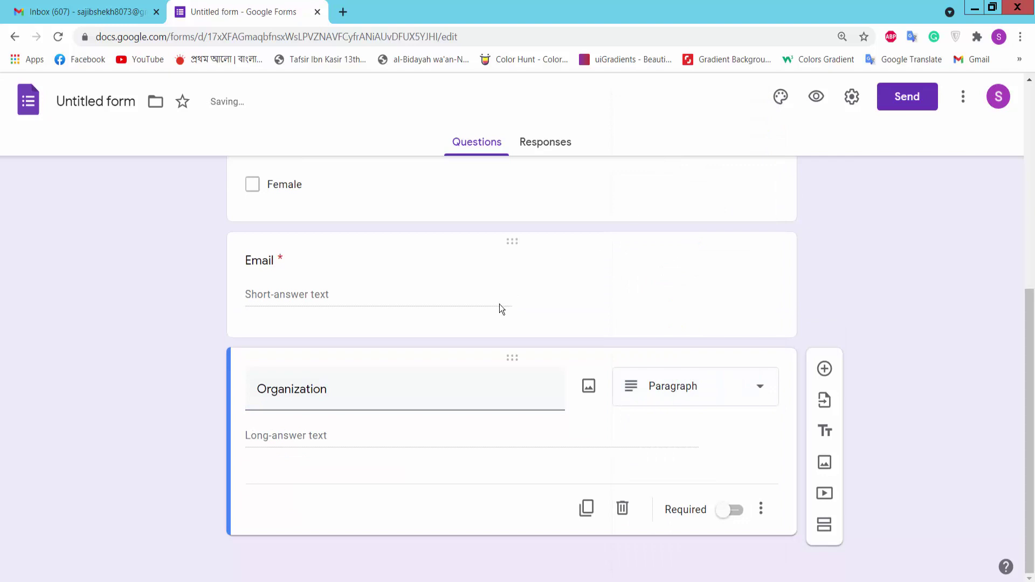
pyautogui.click(723, 512)
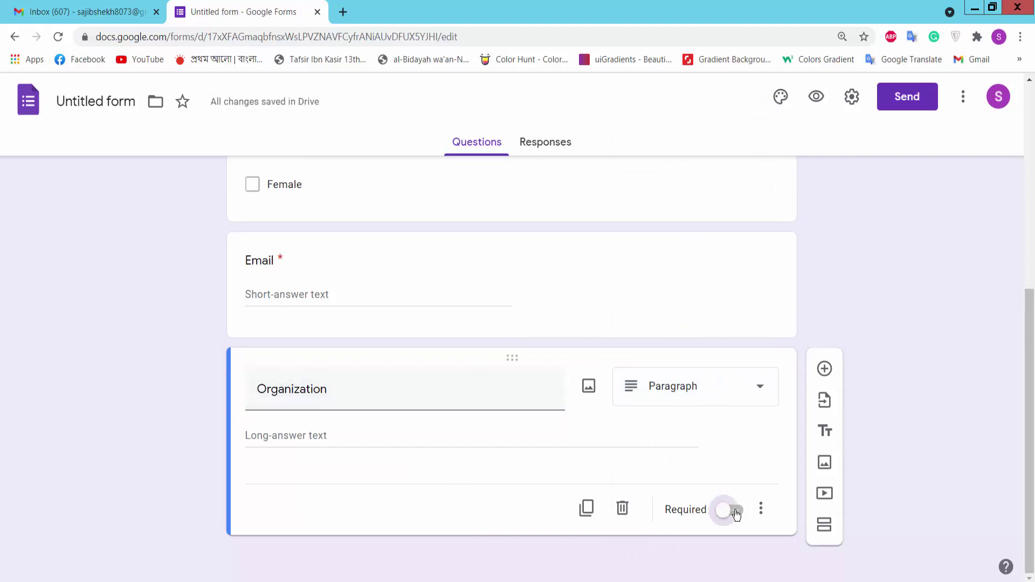
# Add the Multiple choice question 'Where did you hear about this virtual event?' and copy 'Online Ads' from the notes
pyautogui.click(824, 369)
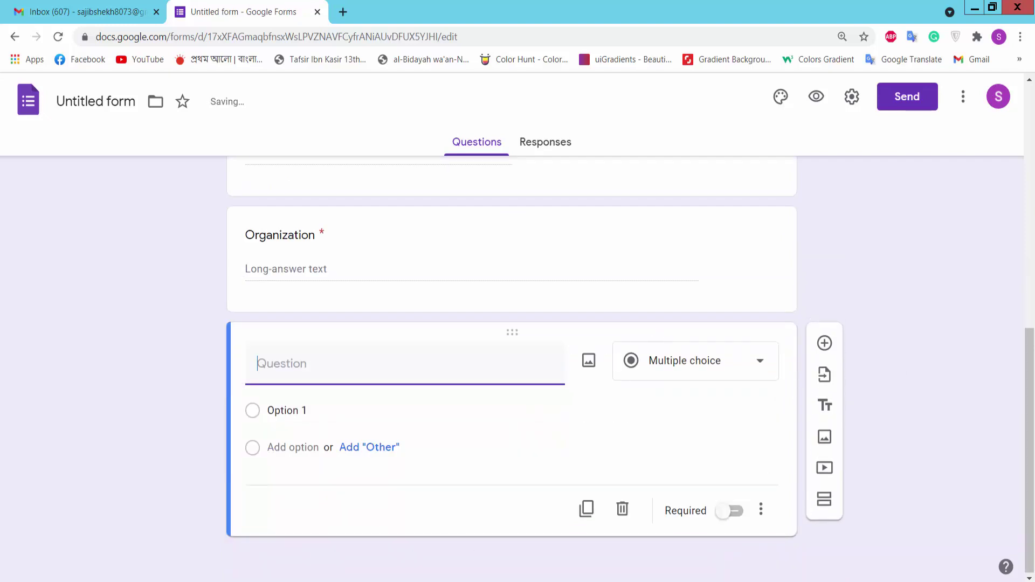
pyautogui.hotkey('alt', 'Tab')
pyautogui.moveTo(963, 244); pyautogui.dragTo(716, 248)
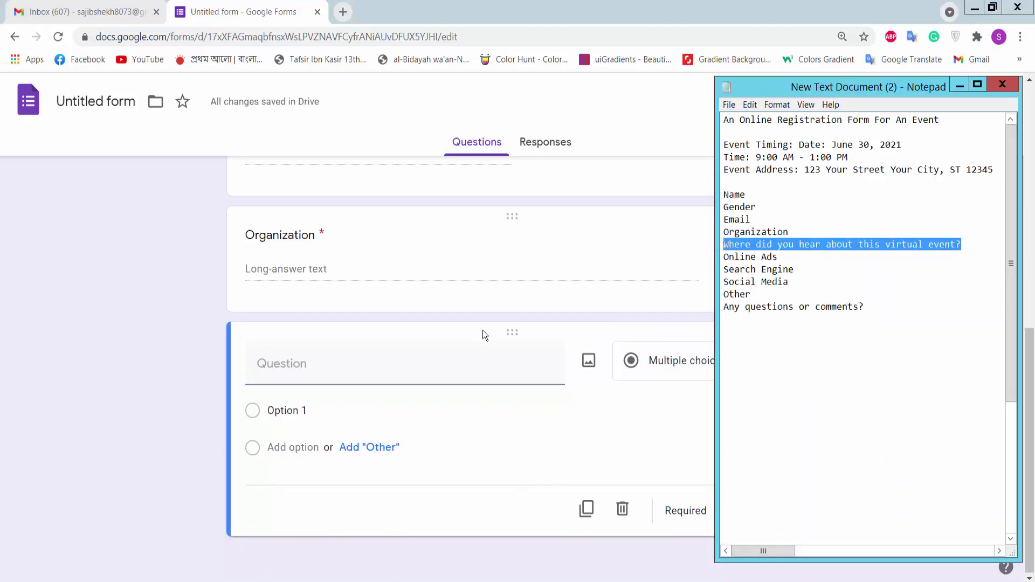
pyautogui.click(325, 376)
pyautogui.write('Where did you hear about this virtual event?')
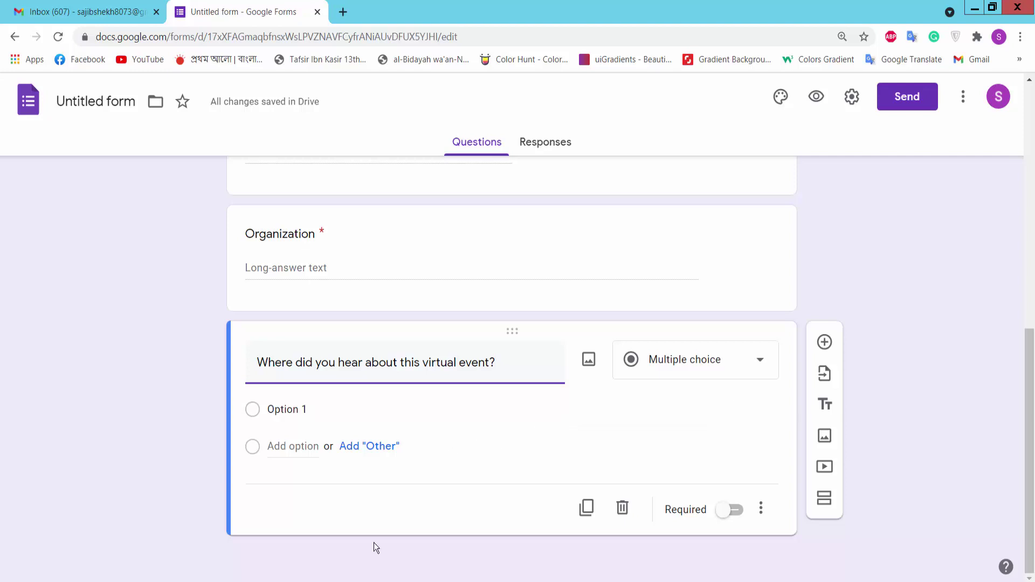
pyautogui.click(687, 361)
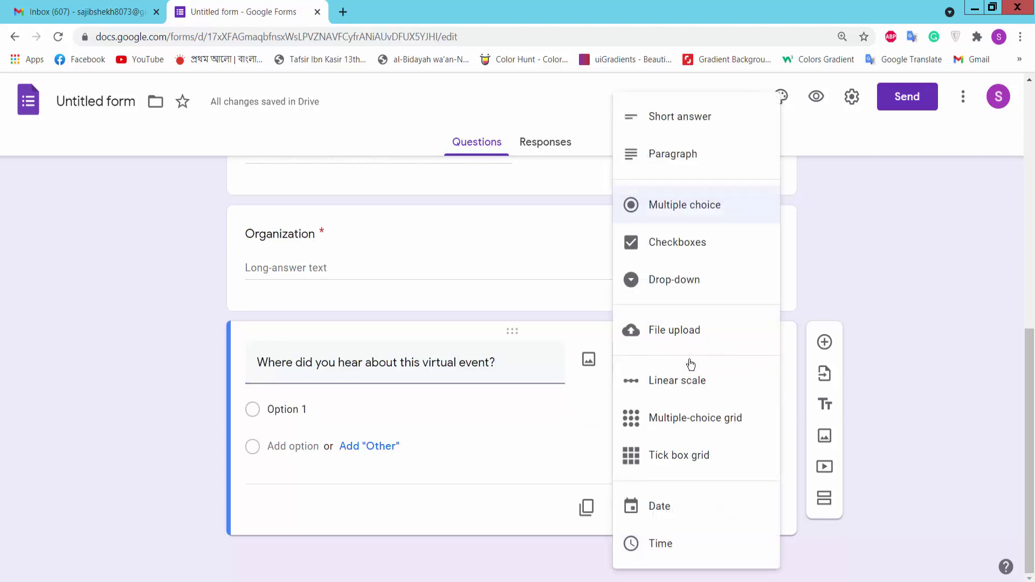
pyautogui.click(690, 208)
pyautogui.click(367, 577)
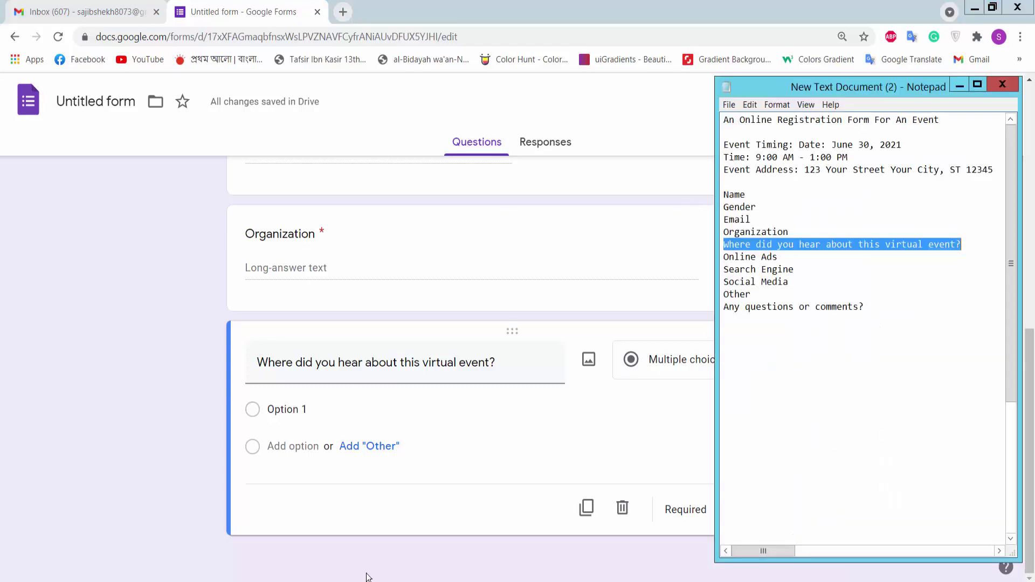
pyautogui.moveTo(778, 257); pyautogui.dragTo(715, 257)
pyautogui.hotkey('ctrl', 'c')
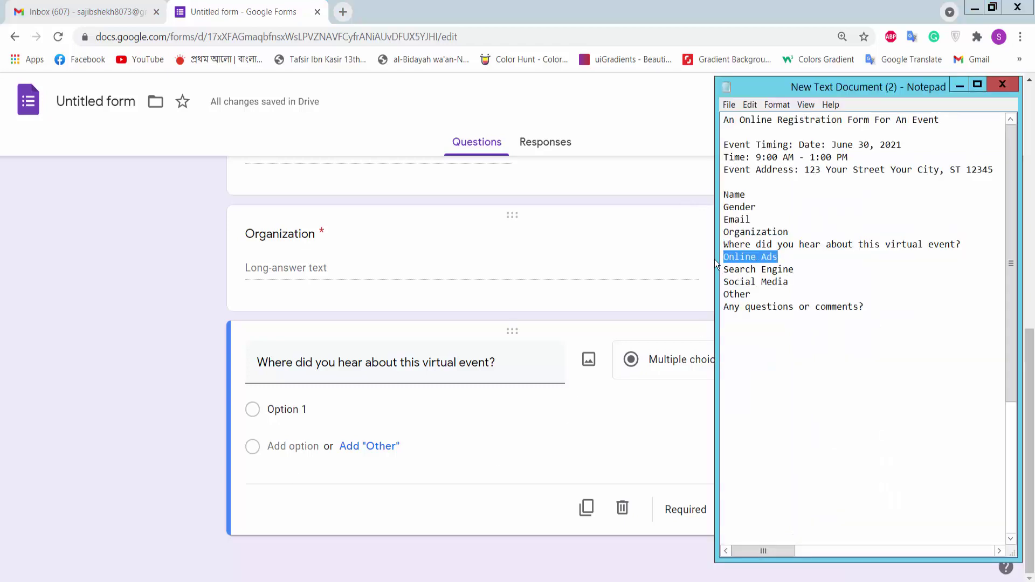
# Fill in the first two choices, 'Online Ads' and 'Search Engine'
pyautogui.click(276, 413)
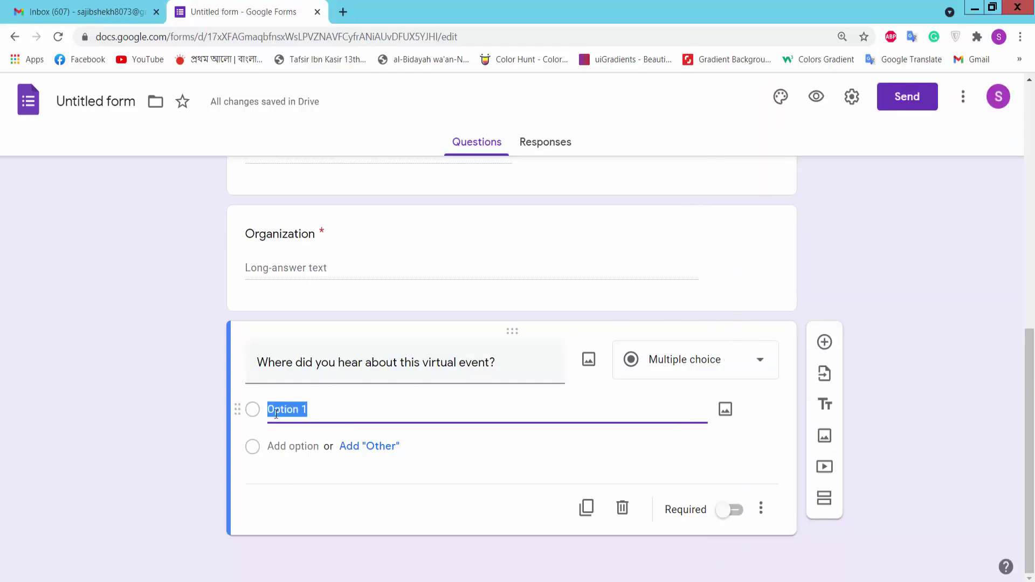
pyautogui.hotkey('ctrl', 'v')
pyautogui.click(293, 446)
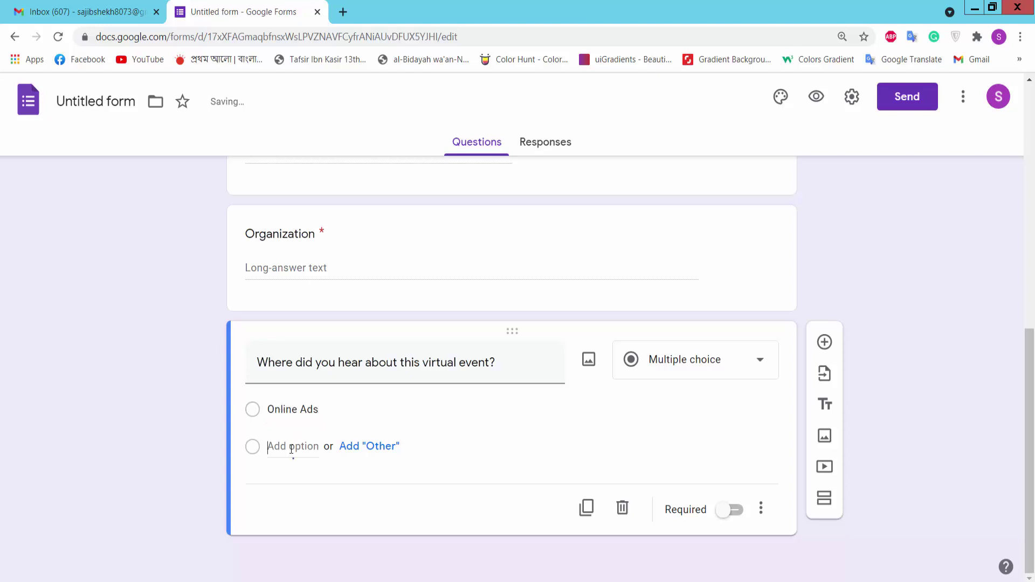
pyautogui.click(375, 579)
pyautogui.moveTo(796, 270); pyautogui.dragTo(706, 268)
pyautogui.hotkey('ctrl', 'c')
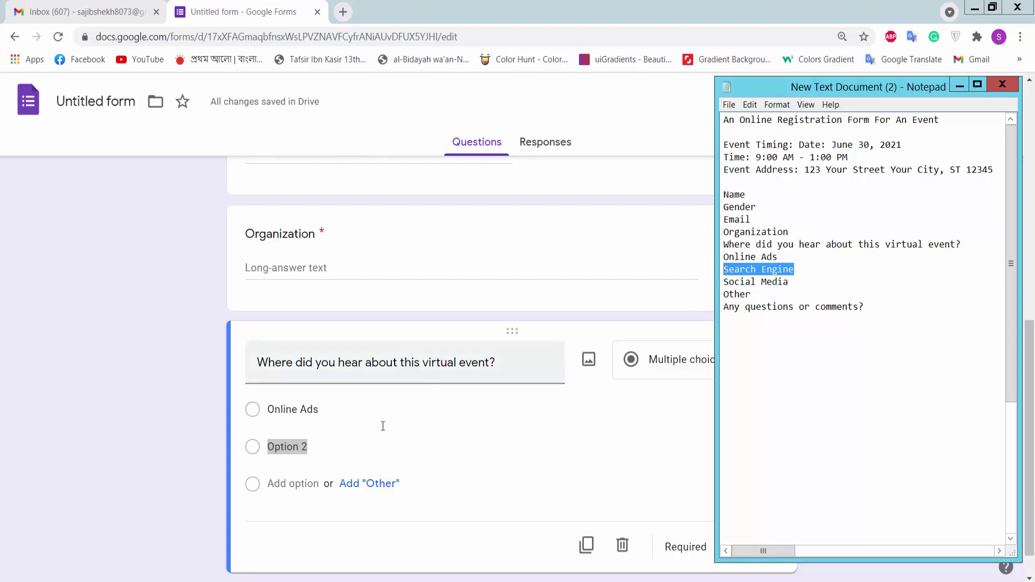
pyautogui.hotkey('alt', 'Tab')
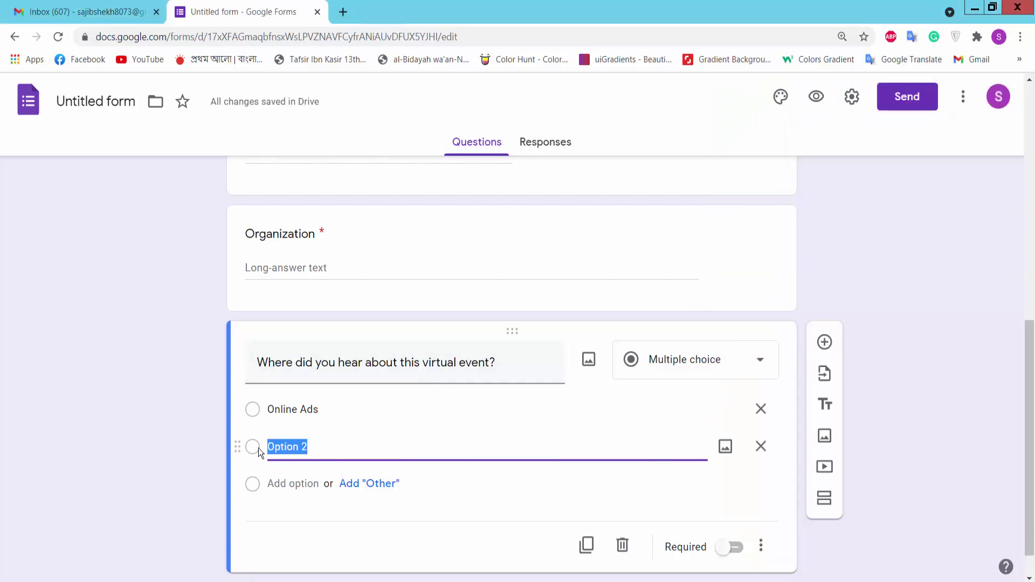
pyautogui.hotkey('ctrl', 'v')
pyautogui.scroll(-1, 427, 427)
# Add 'Social Media' and an Other choice, make the question required, and add a question below
pyautogui.click(312, 457)
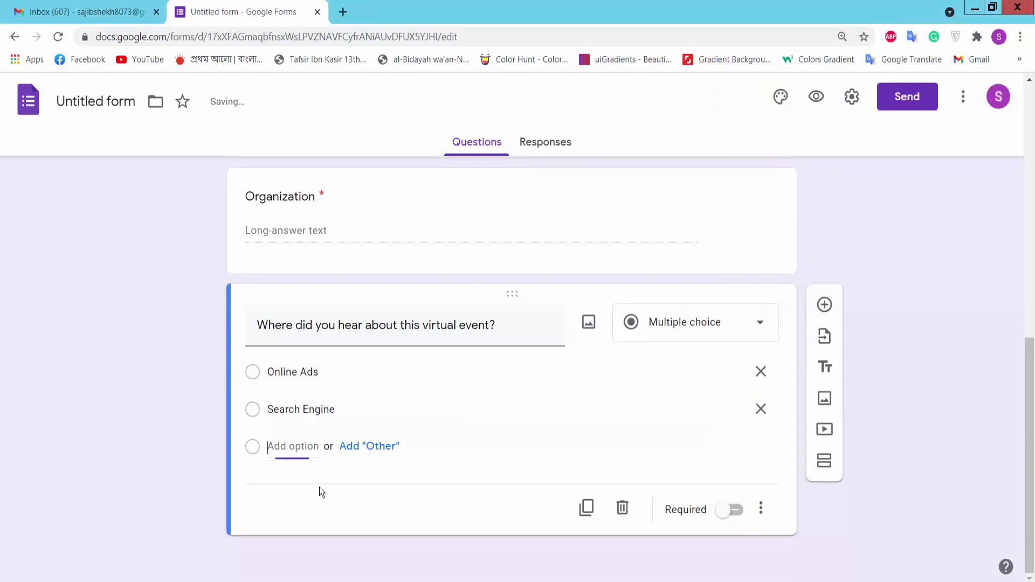
pyautogui.hotkey('alt', 'Tab')
pyautogui.moveTo(790, 283); pyautogui.dragTo(725, 280)
pyautogui.hotkey('ctrl', 'c')
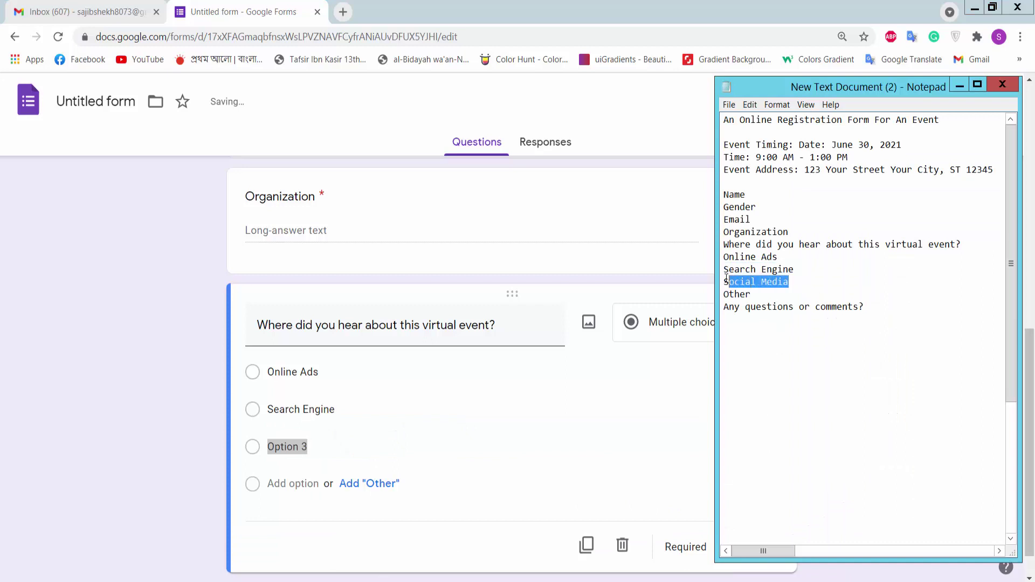
pyautogui.hotkey('alt', 'Tab')
pyautogui.moveTo(351, 444); pyautogui.dragTo(261, 449)
pyautogui.hotkey('ctrl', 'v')
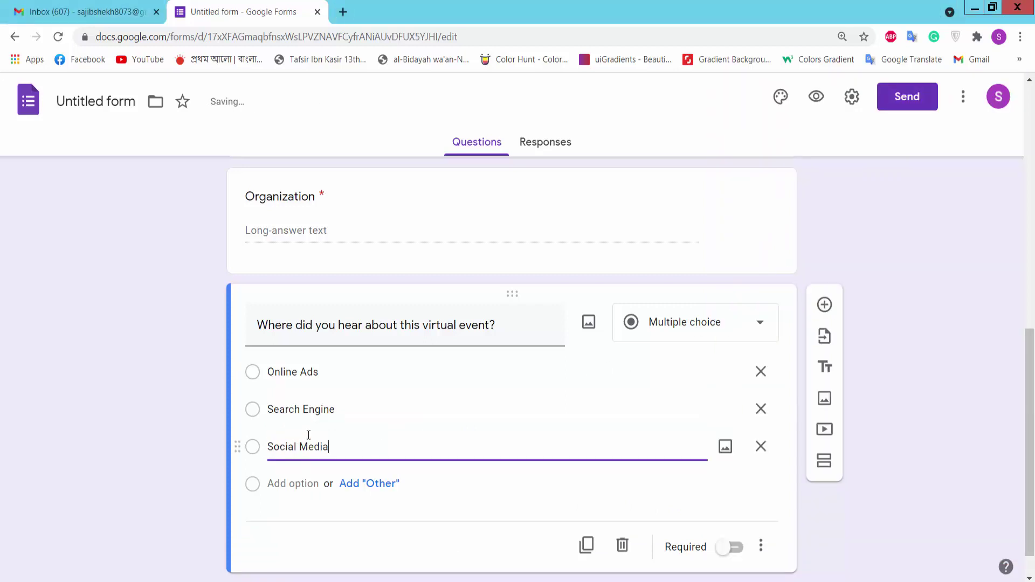
pyautogui.hotkey('alt', 'Tab')
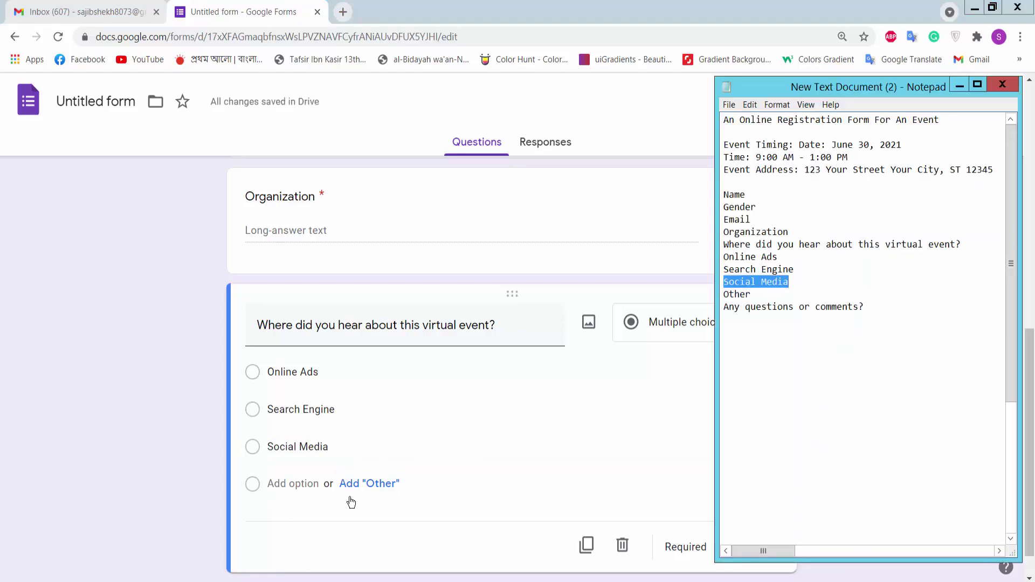
pyautogui.click(381, 487)
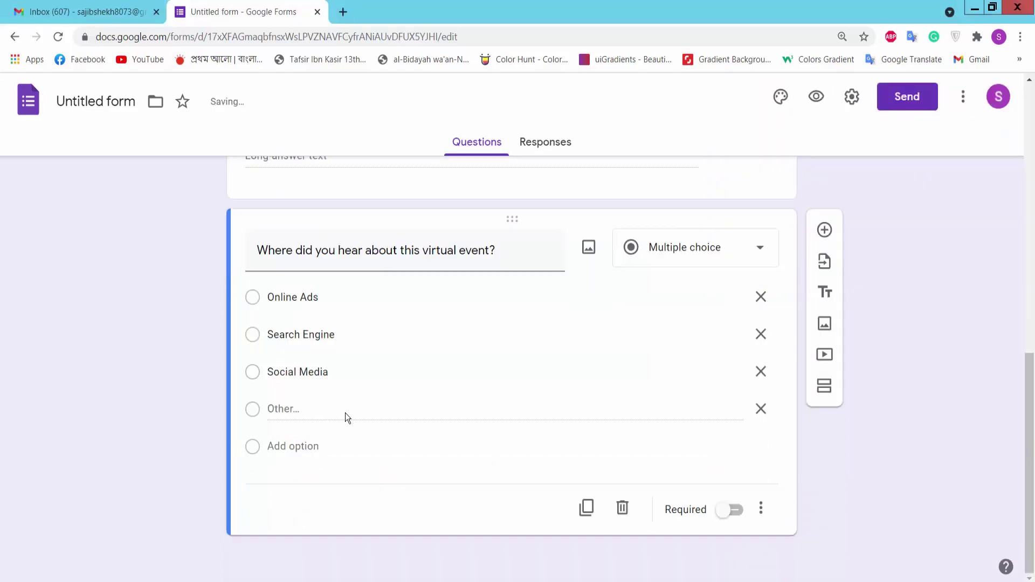
pyautogui.click(737, 511)
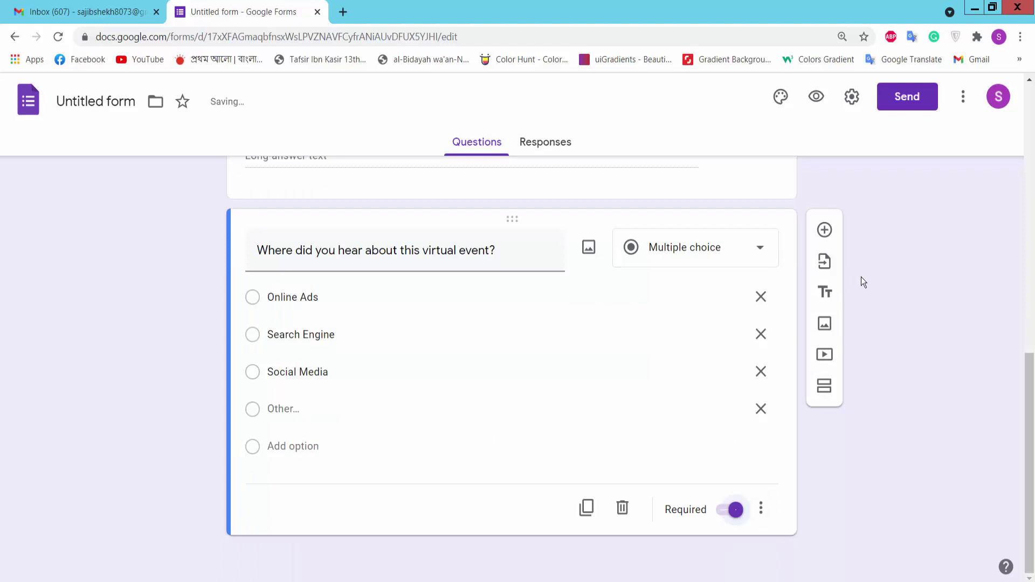
pyautogui.click(826, 232)
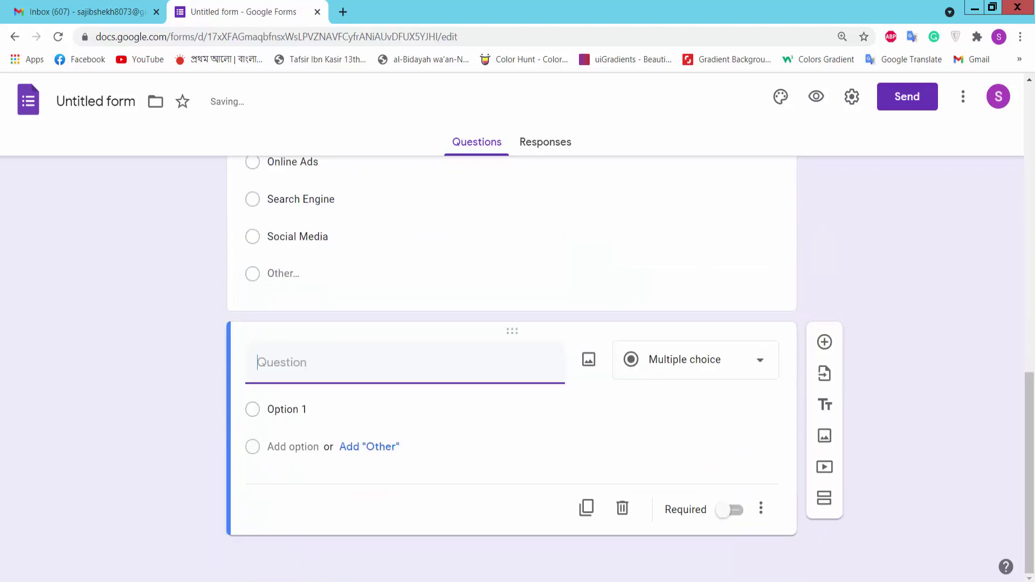
# Title the last question 'Any questions or comments?' and set it to Paragraph, leaving it optional
pyautogui.hotkey('alt', 'Tab')
pyautogui.moveTo(867, 307); pyautogui.dragTo(716, 312)
pyautogui.hotkey('ctrl', 'c')
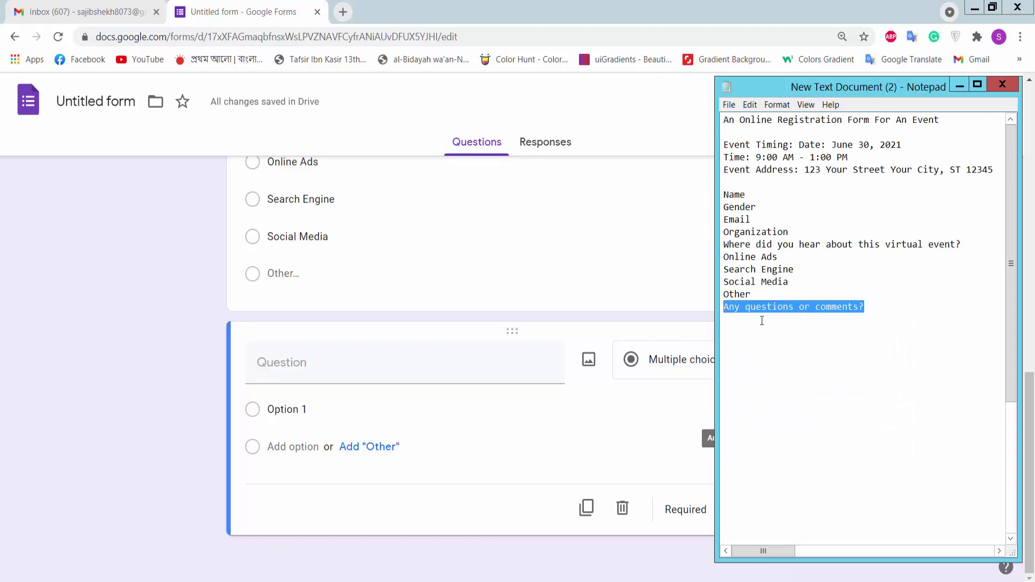
pyautogui.click(305, 376)
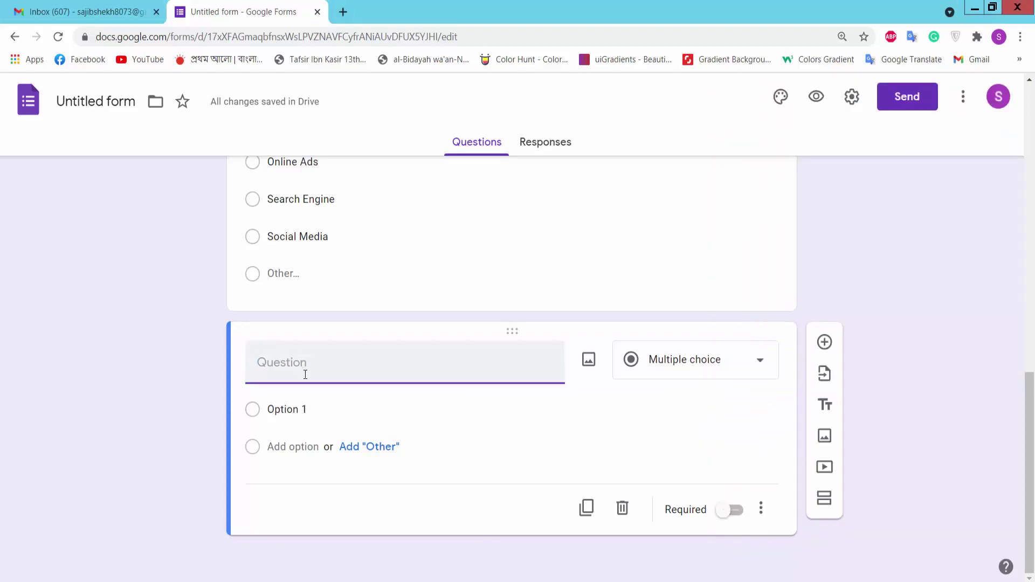
pyautogui.hotkey('ctrl', 'v')
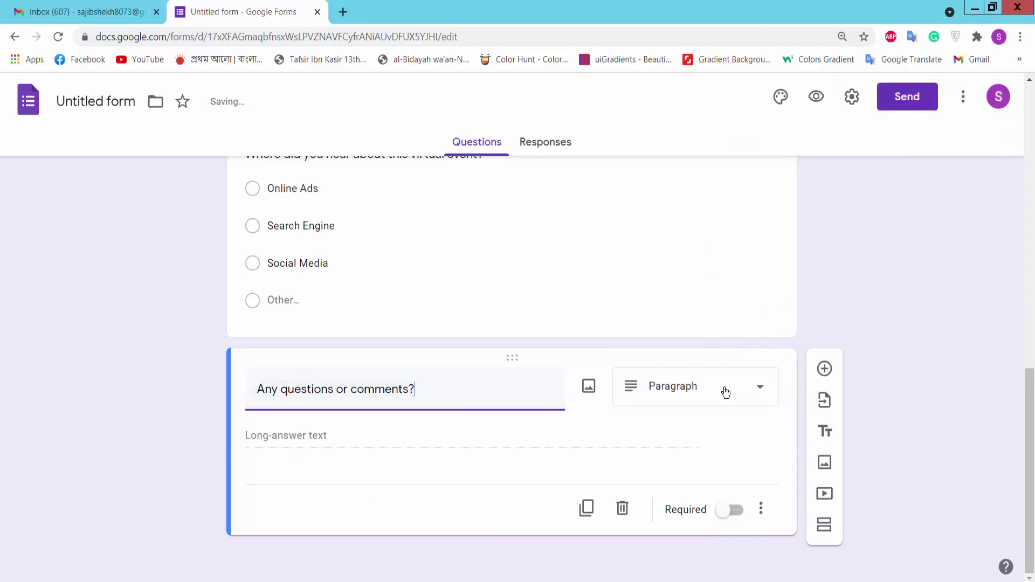
pyautogui.click(725, 389)
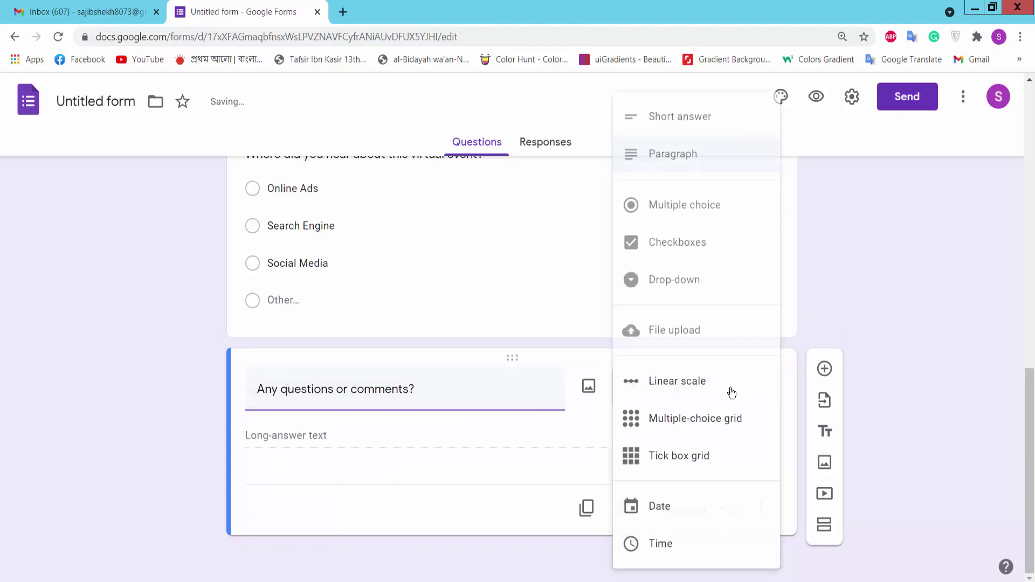
pyautogui.click(687, 156)
pyautogui.click(759, 510)
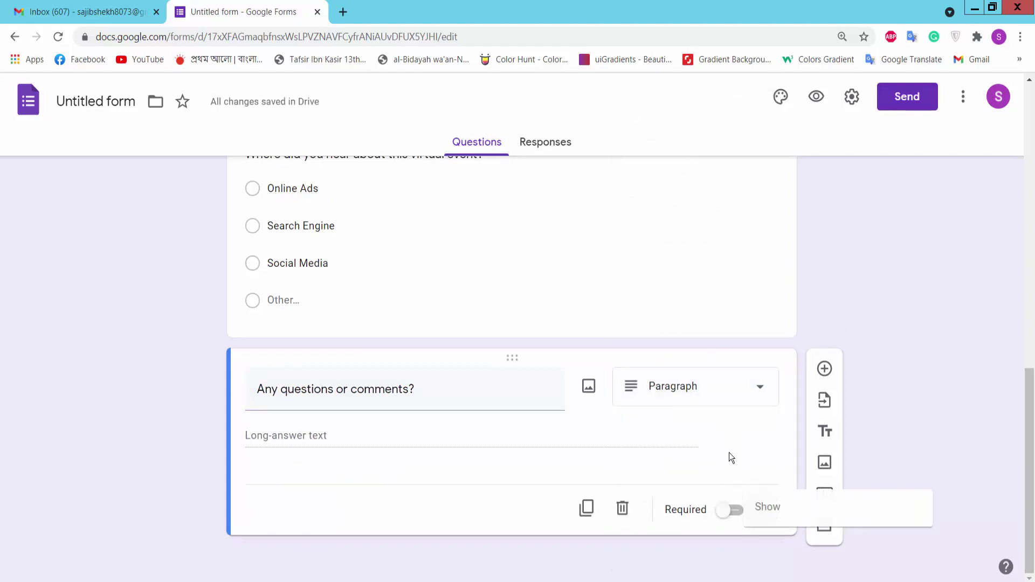
pyautogui.scroll(4, 659, 340)
pyautogui.hotkey('ctrl', '-')
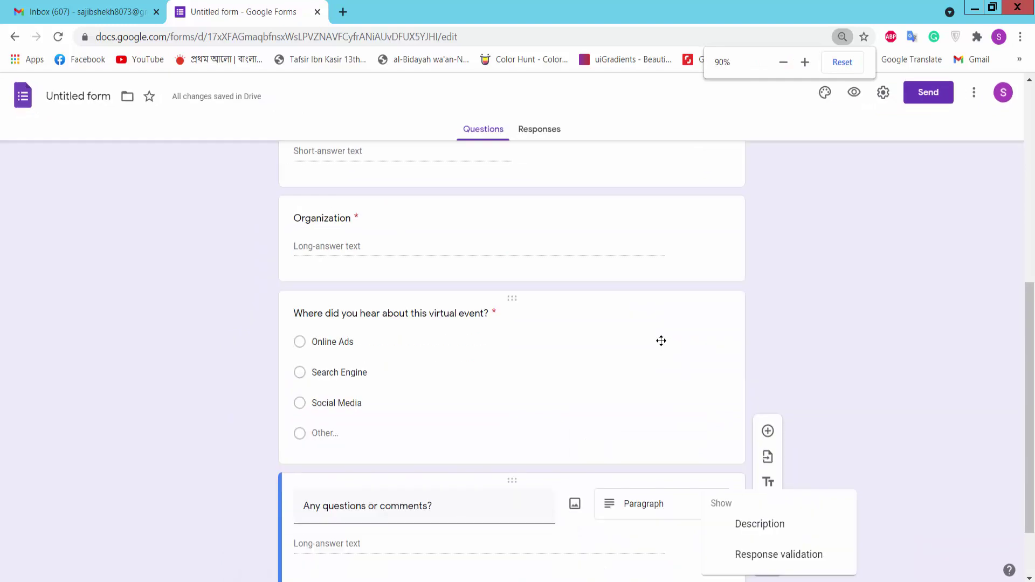
pyautogui.scroll(10, 679, 395)
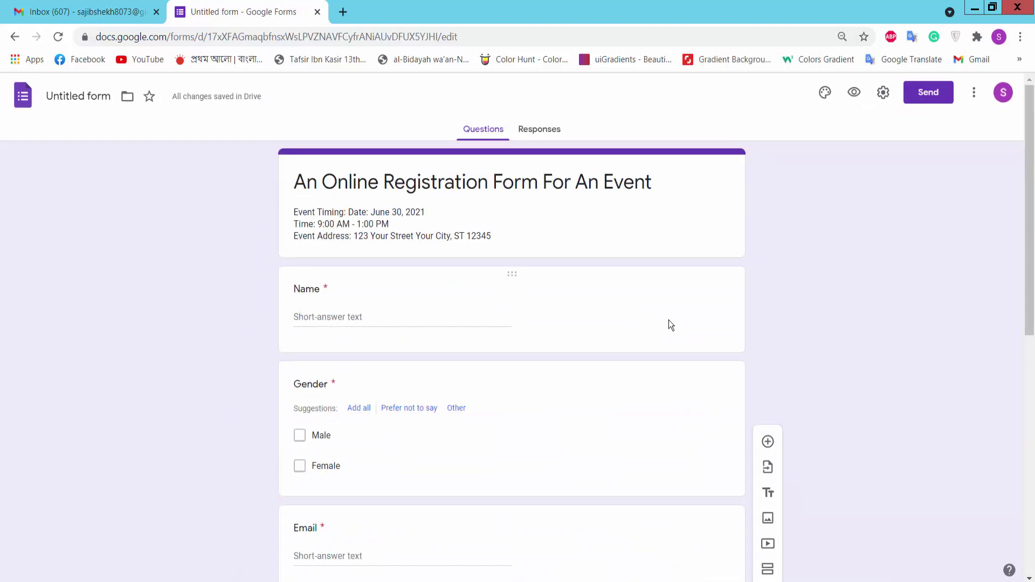
pyautogui.hotkey('ctrl', '+')
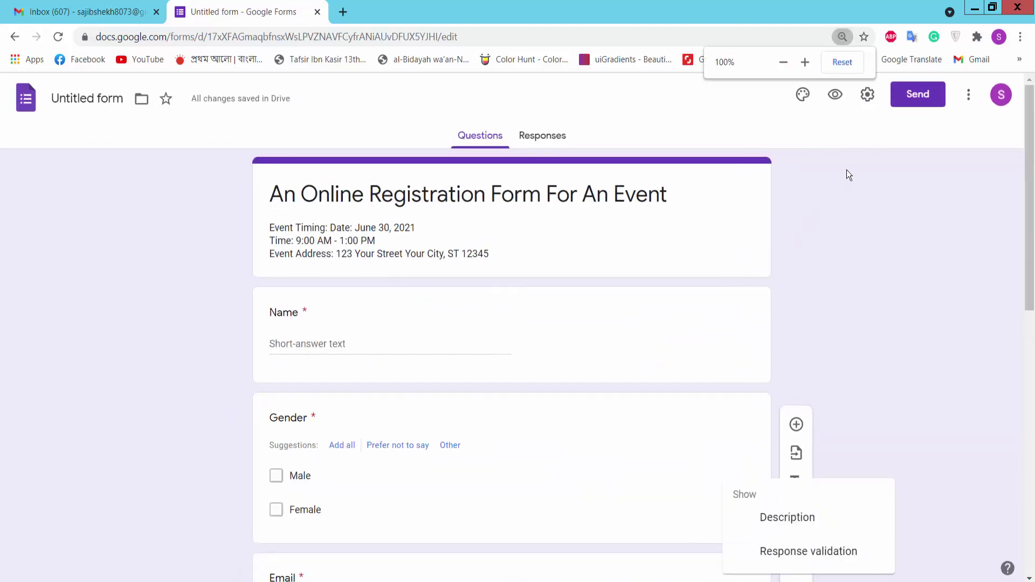
pyautogui.press('Escape')
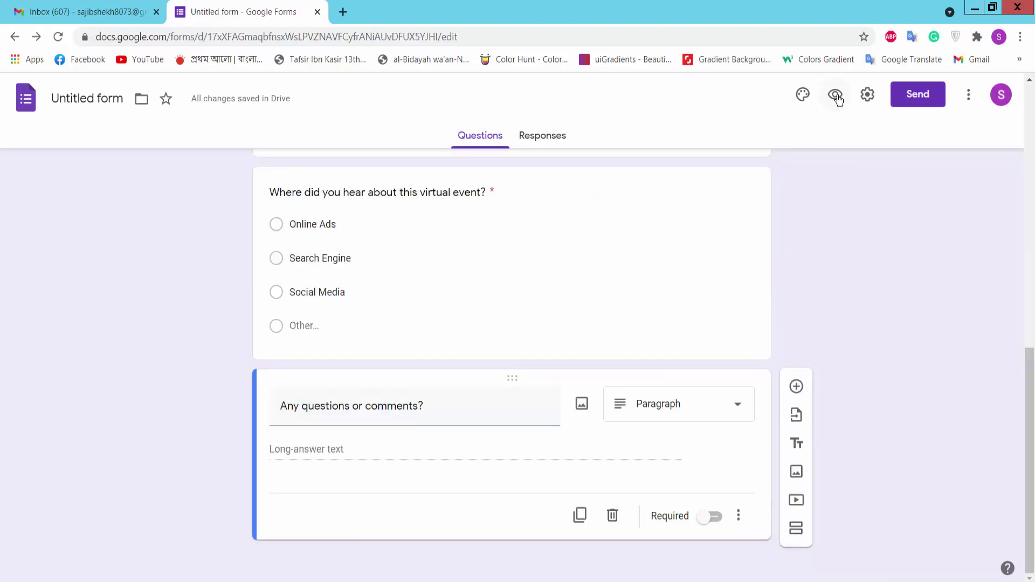
# Preview the form in a new tab and tick then untick Male under Gender
pyautogui.click(836, 96)
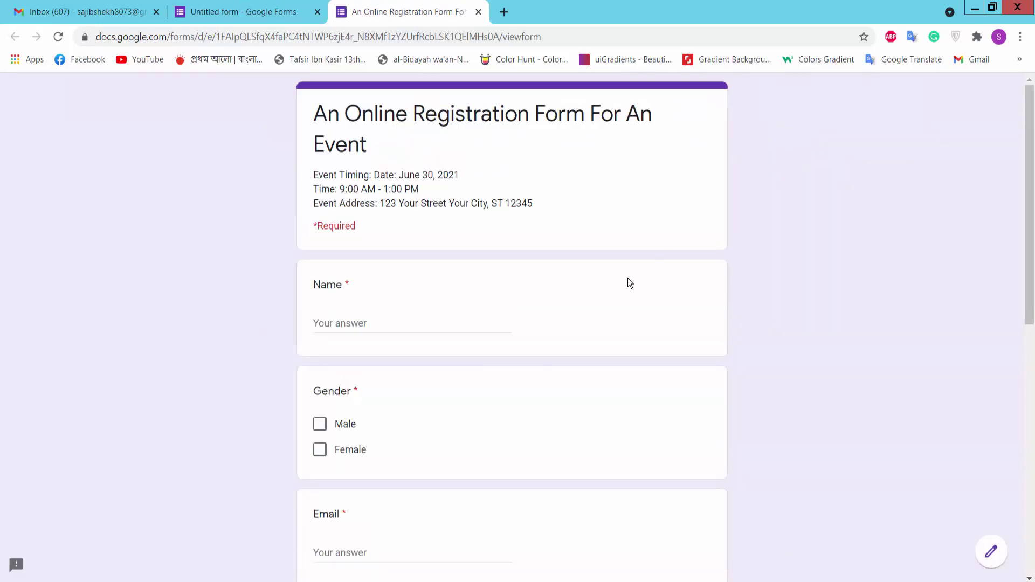
pyautogui.hotkey('ctrl', '+')
pyautogui.scroll(-10, 600, 351)
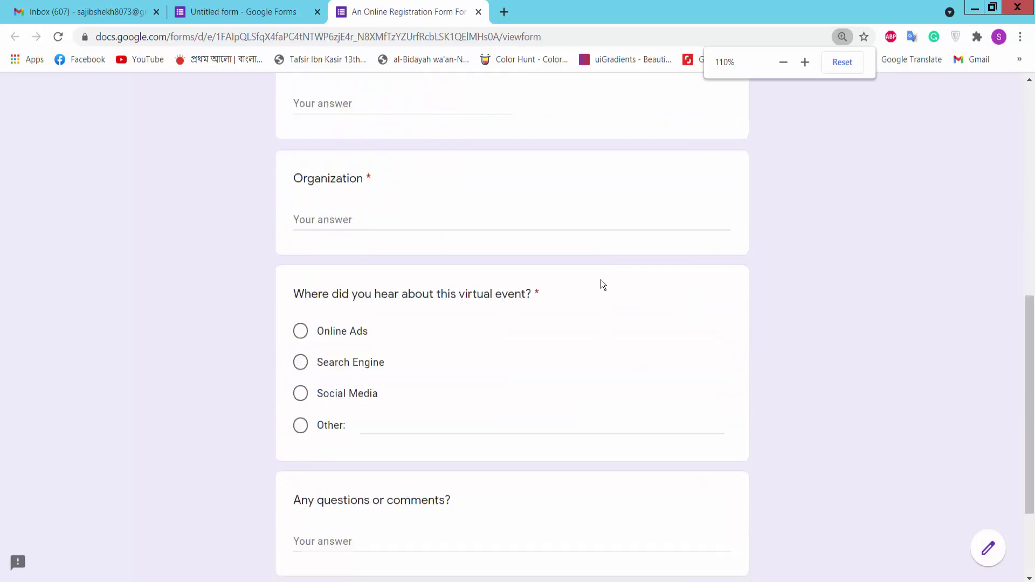
pyautogui.scroll(10, 390, 482)
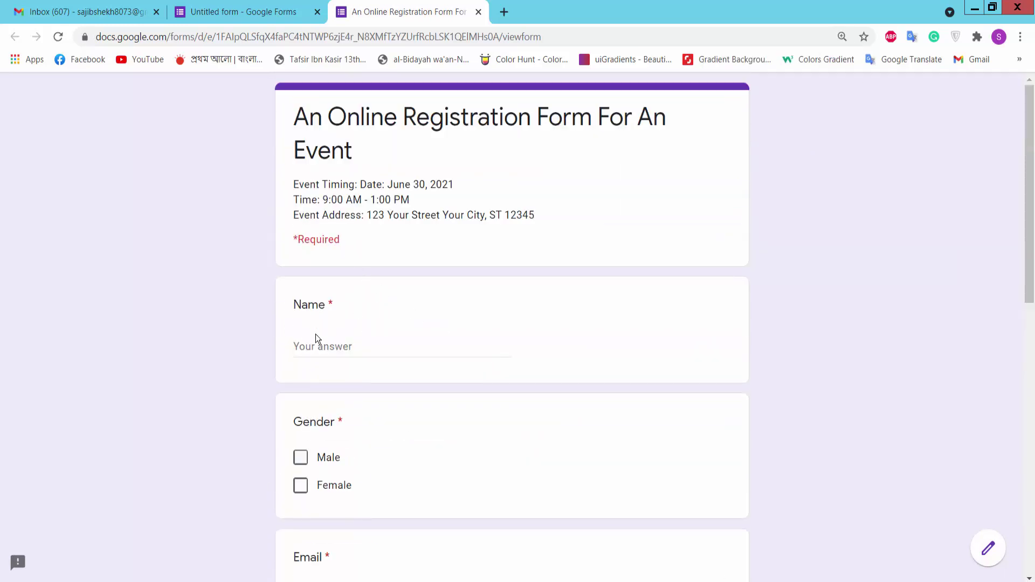
pyautogui.press('Tab')
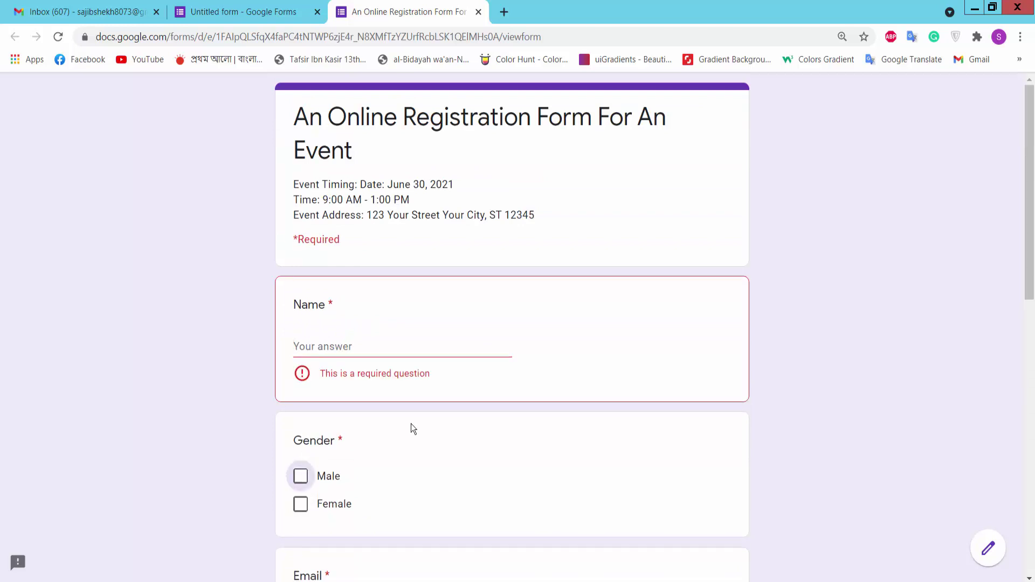
pyautogui.scroll(-3, 377, 436)
pyautogui.click(309, 342)
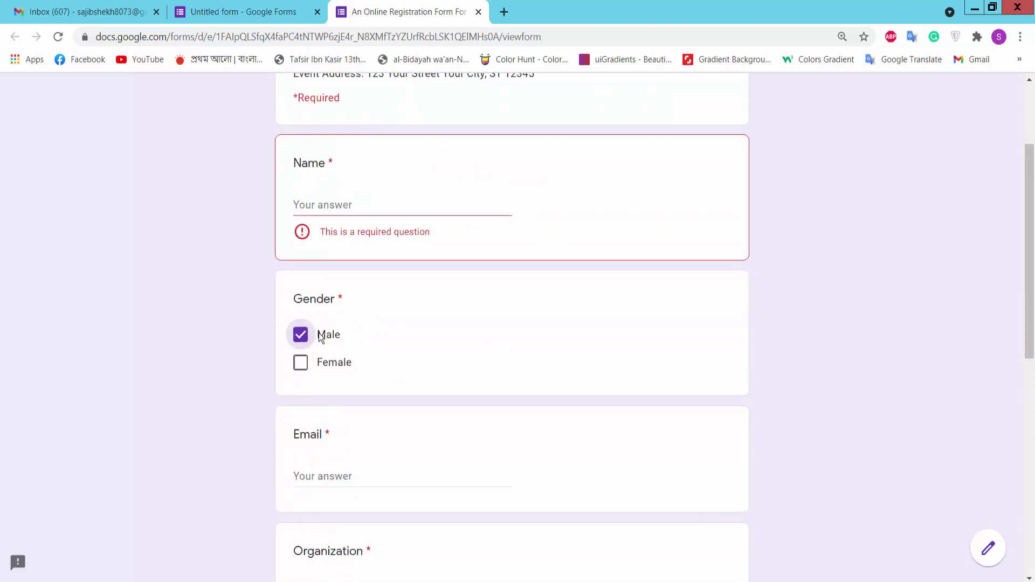
pyautogui.click(310, 341)
# Submit the incomplete preview to see required-question errors, then go back to the editor
pyautogui.scroll(-3, 396, 350)
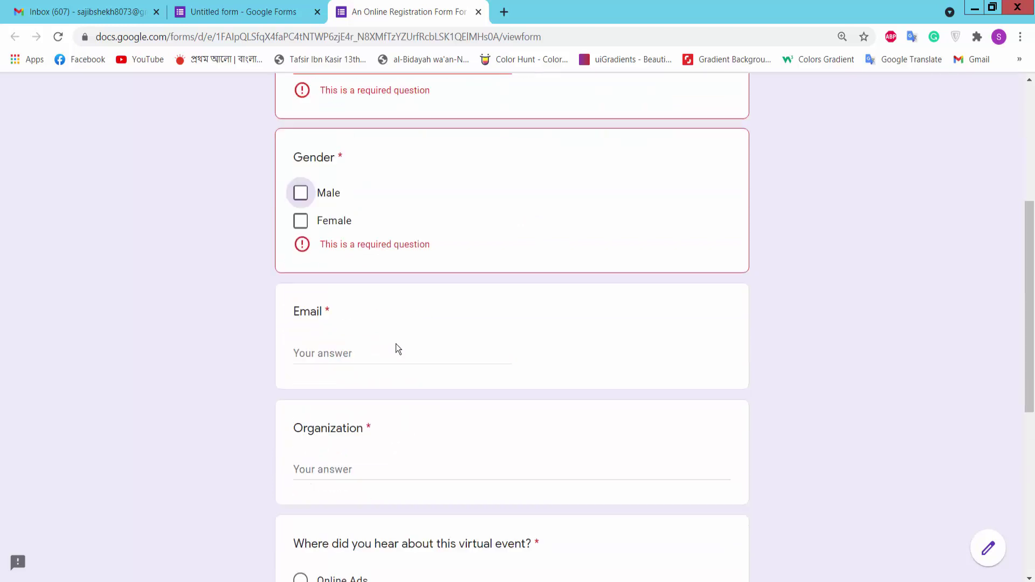
pyautogui.click(321, 472)
pyautogui.scroll(-7, 473, 446)
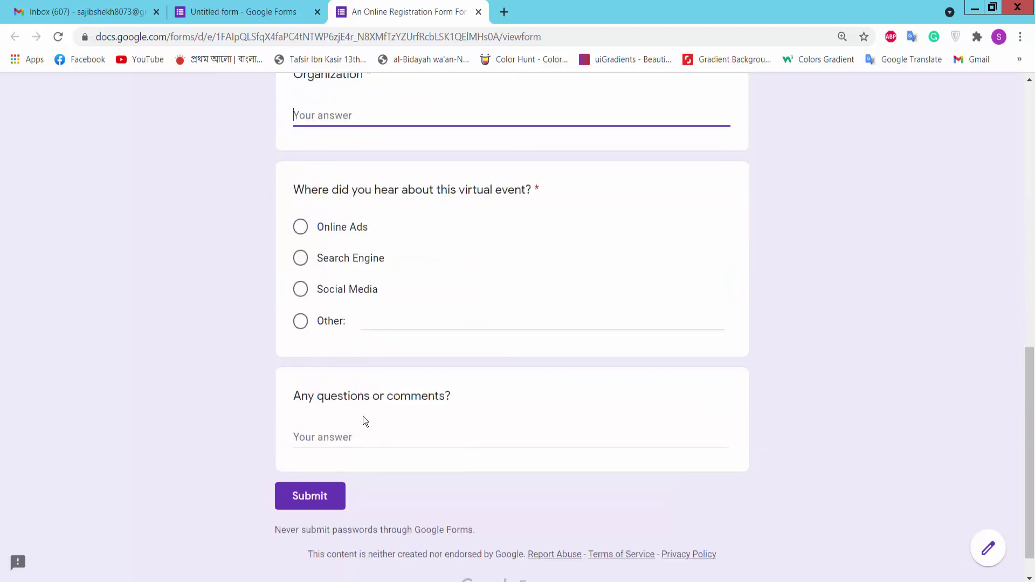
pyautogui.click(317, 497)
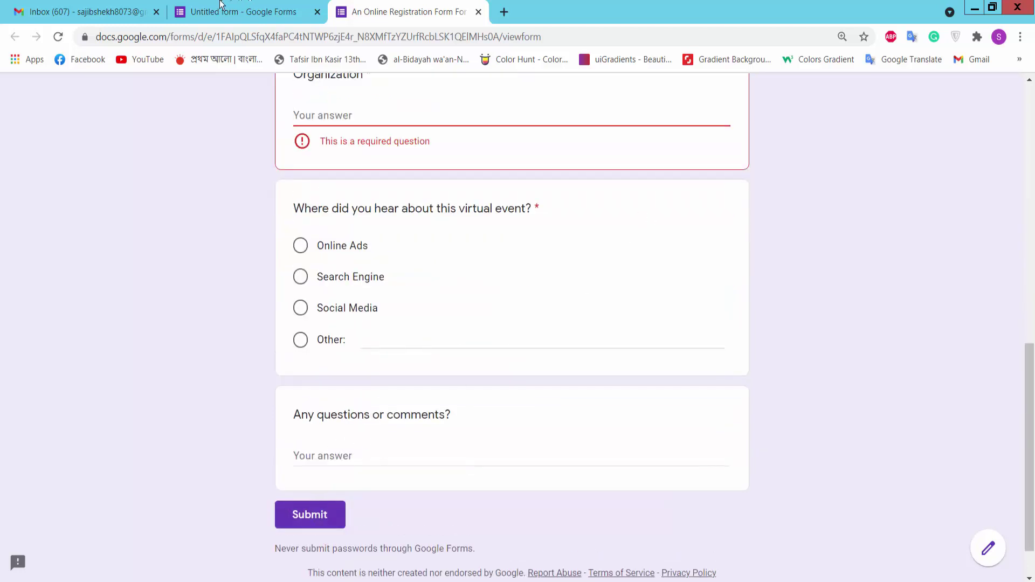
pyautogui.click(232, 10)
pyautogui.hotkey('ctrl', '-')
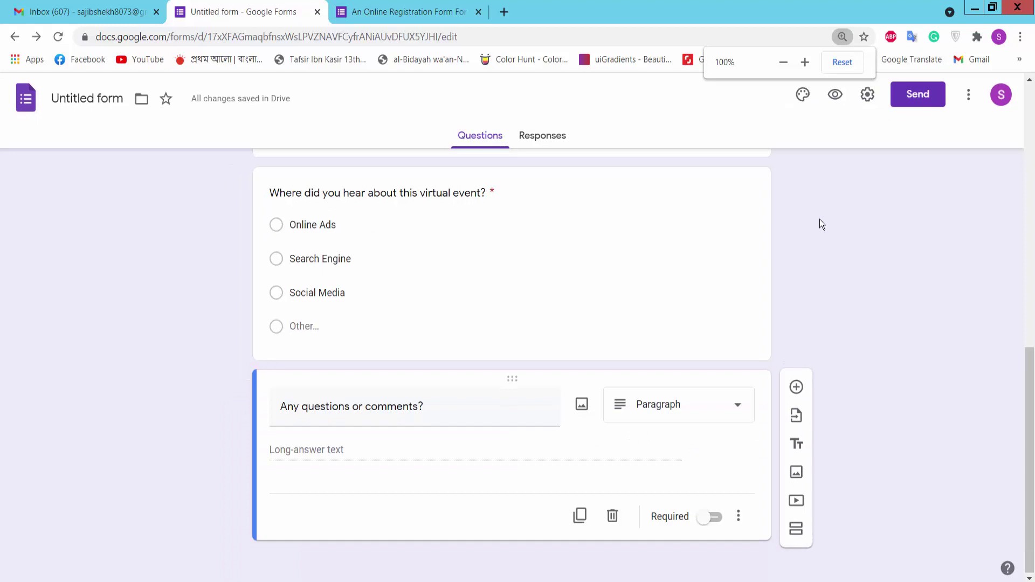
# Generate a shortened forms.gle link to the form using the Send dialog's link option
pyautogui.scroll(1, 819, 218)
pyautogui.click(918, 97)
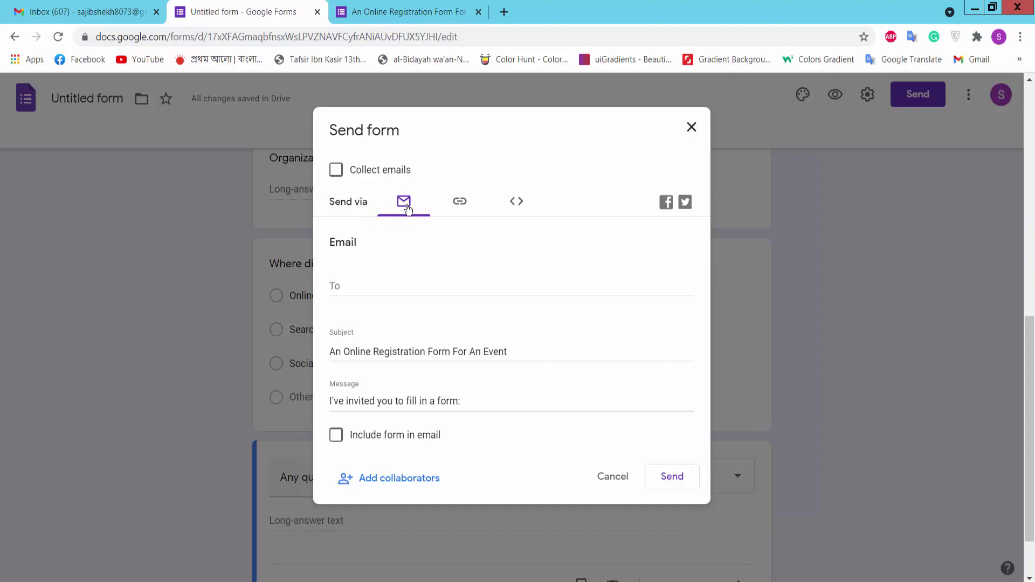
pyautogui.click(465, 207)
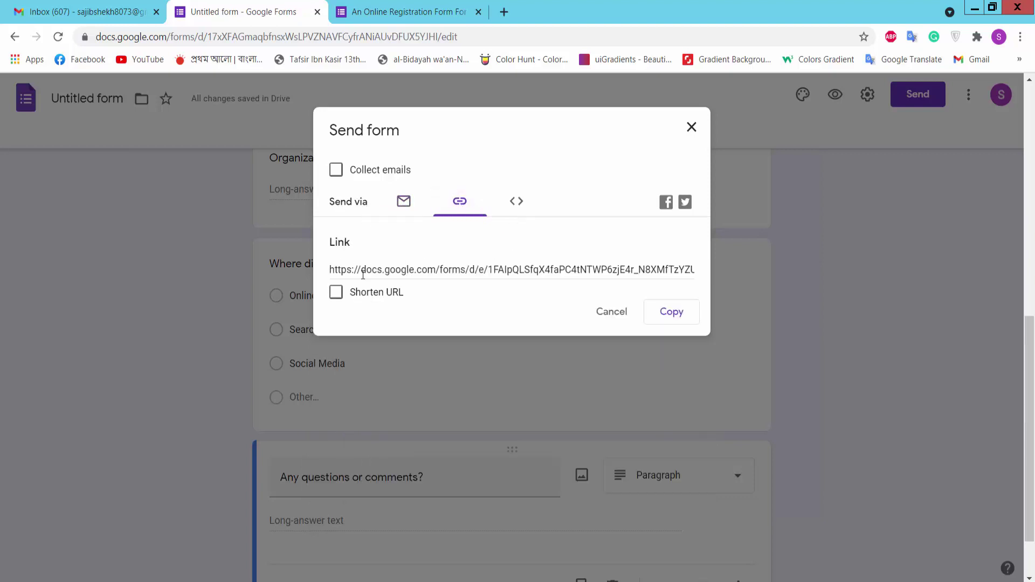
pyautogui.click(336, 293)
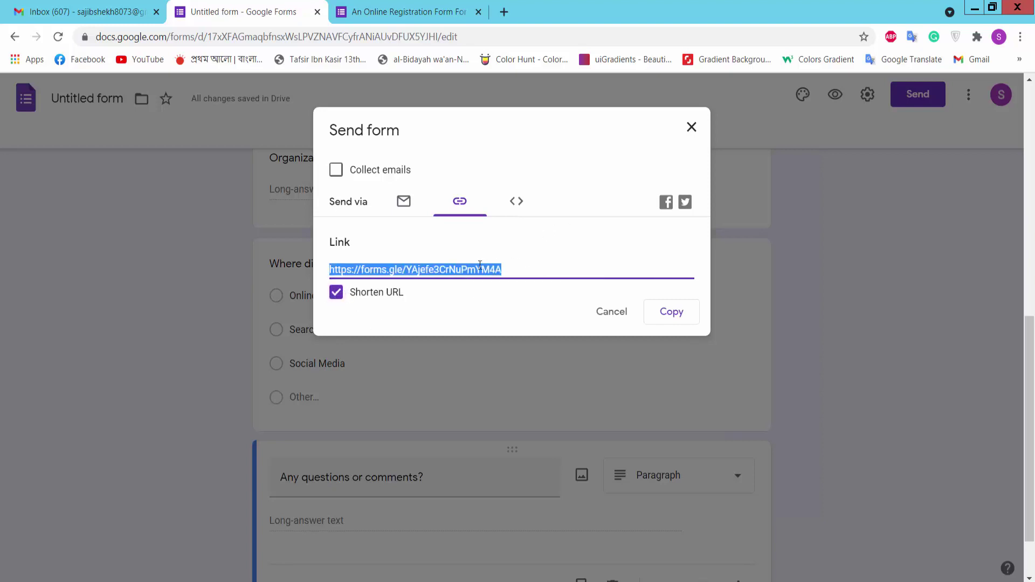
# Load the short link in a new browser tab to open the live registration form
pyautogui.click(507, 11)
pyautogui.write('https://forms.gle/YAjefe3CrNuPmYM4A')
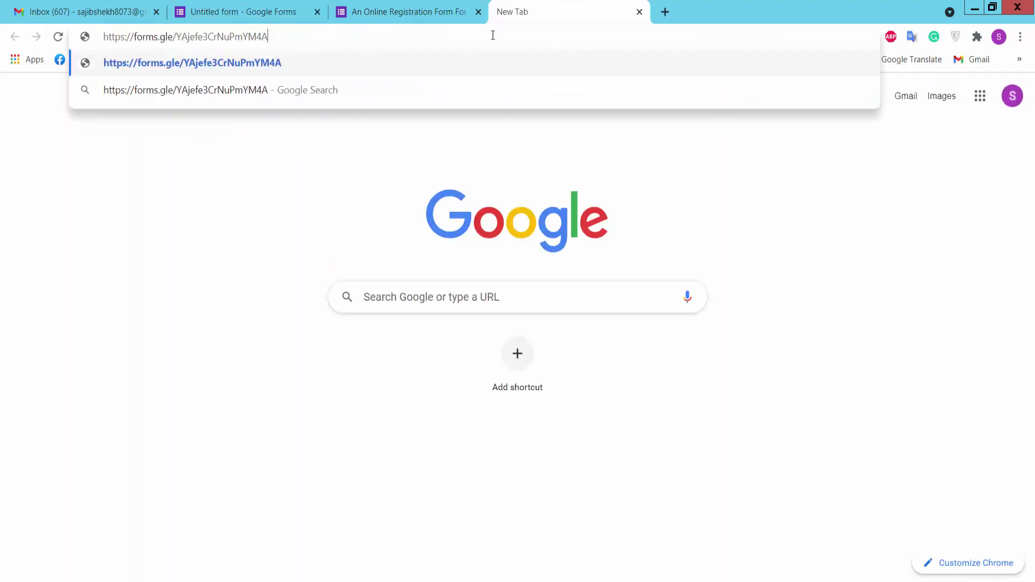
pyautogui.press('Return')
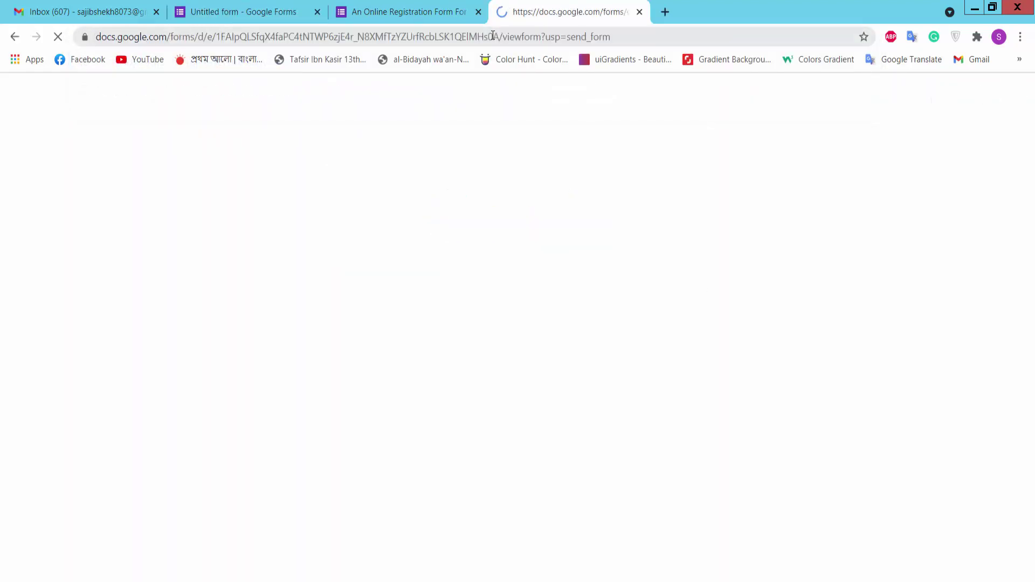